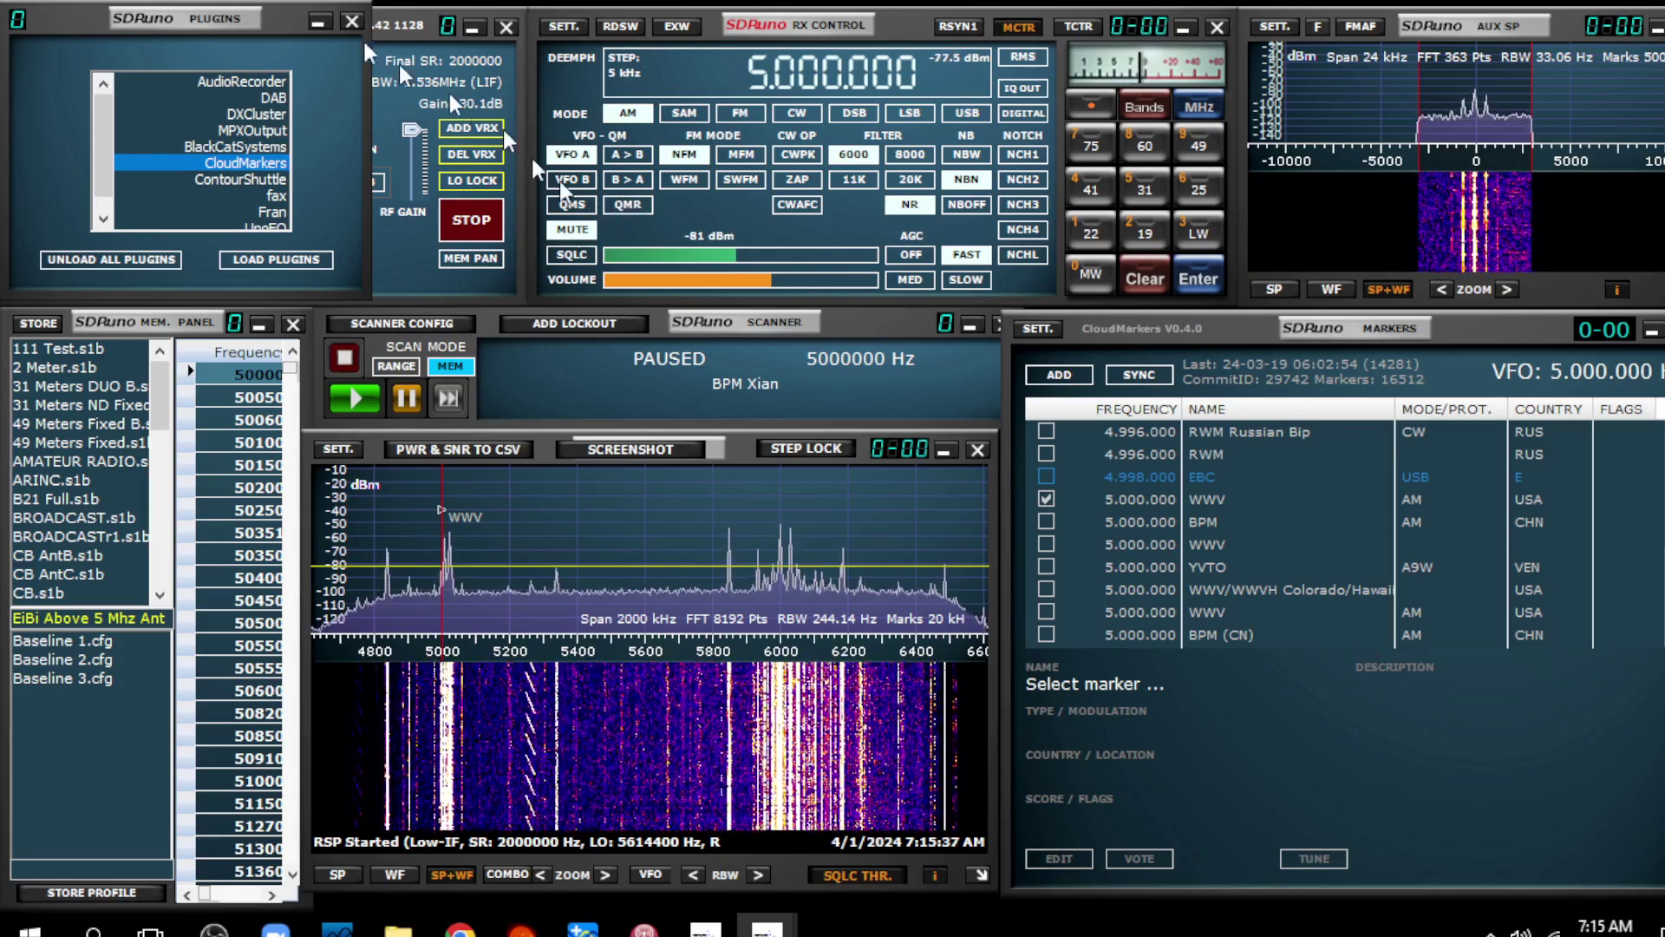
left_click(316, 21)
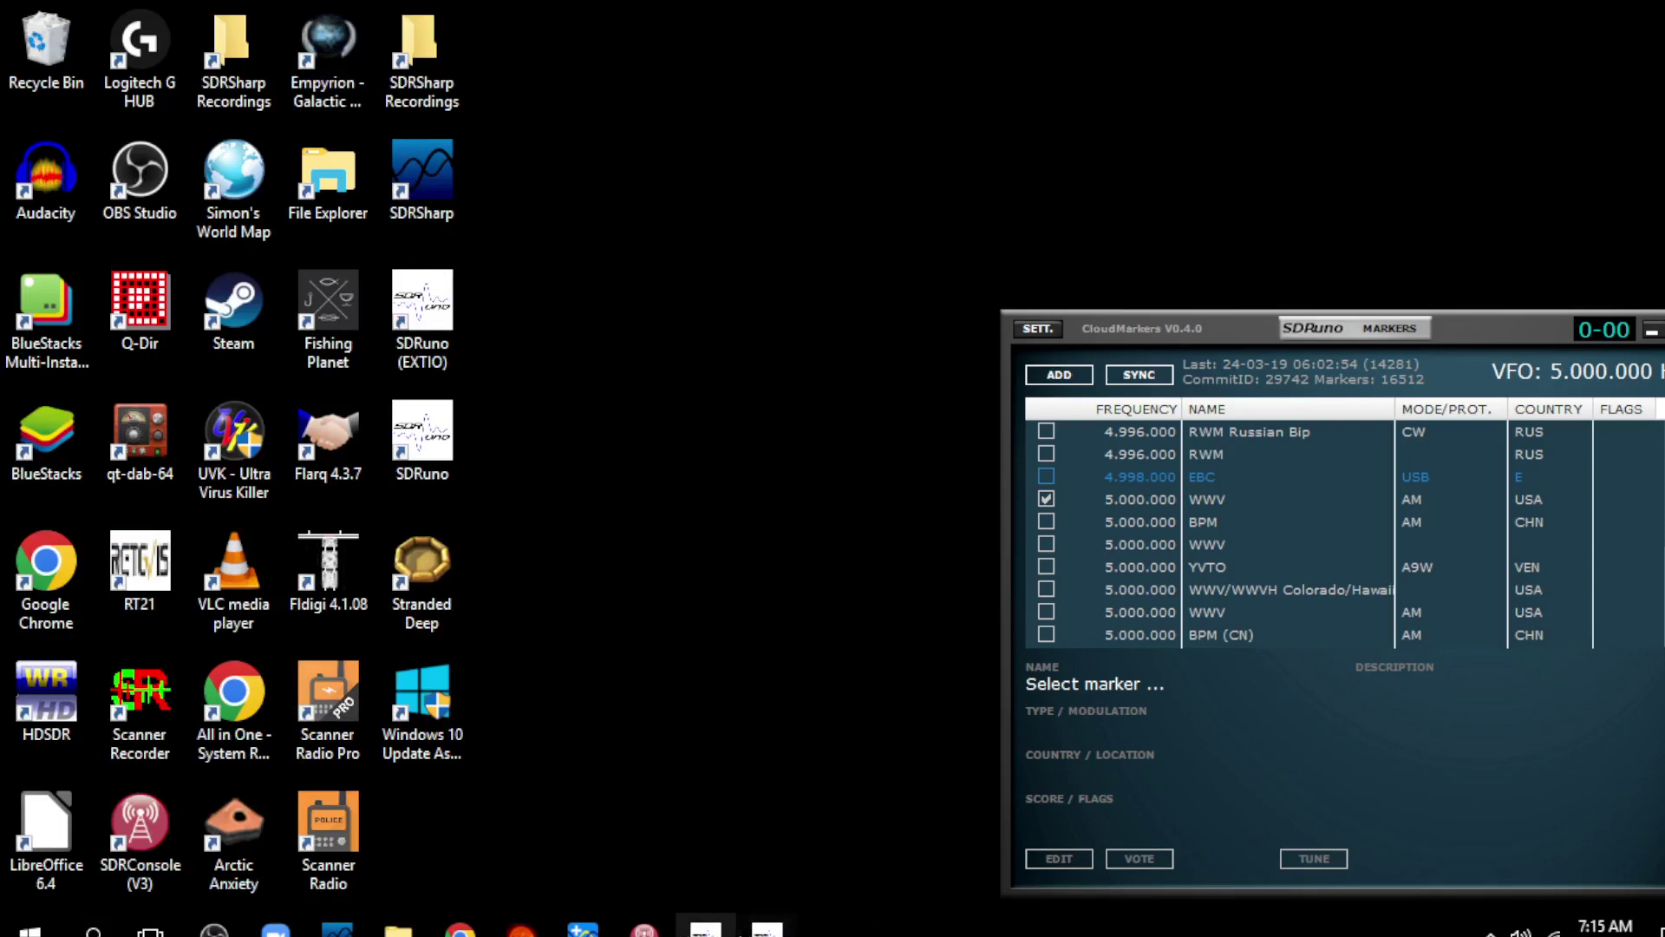
left_click(705, 928)
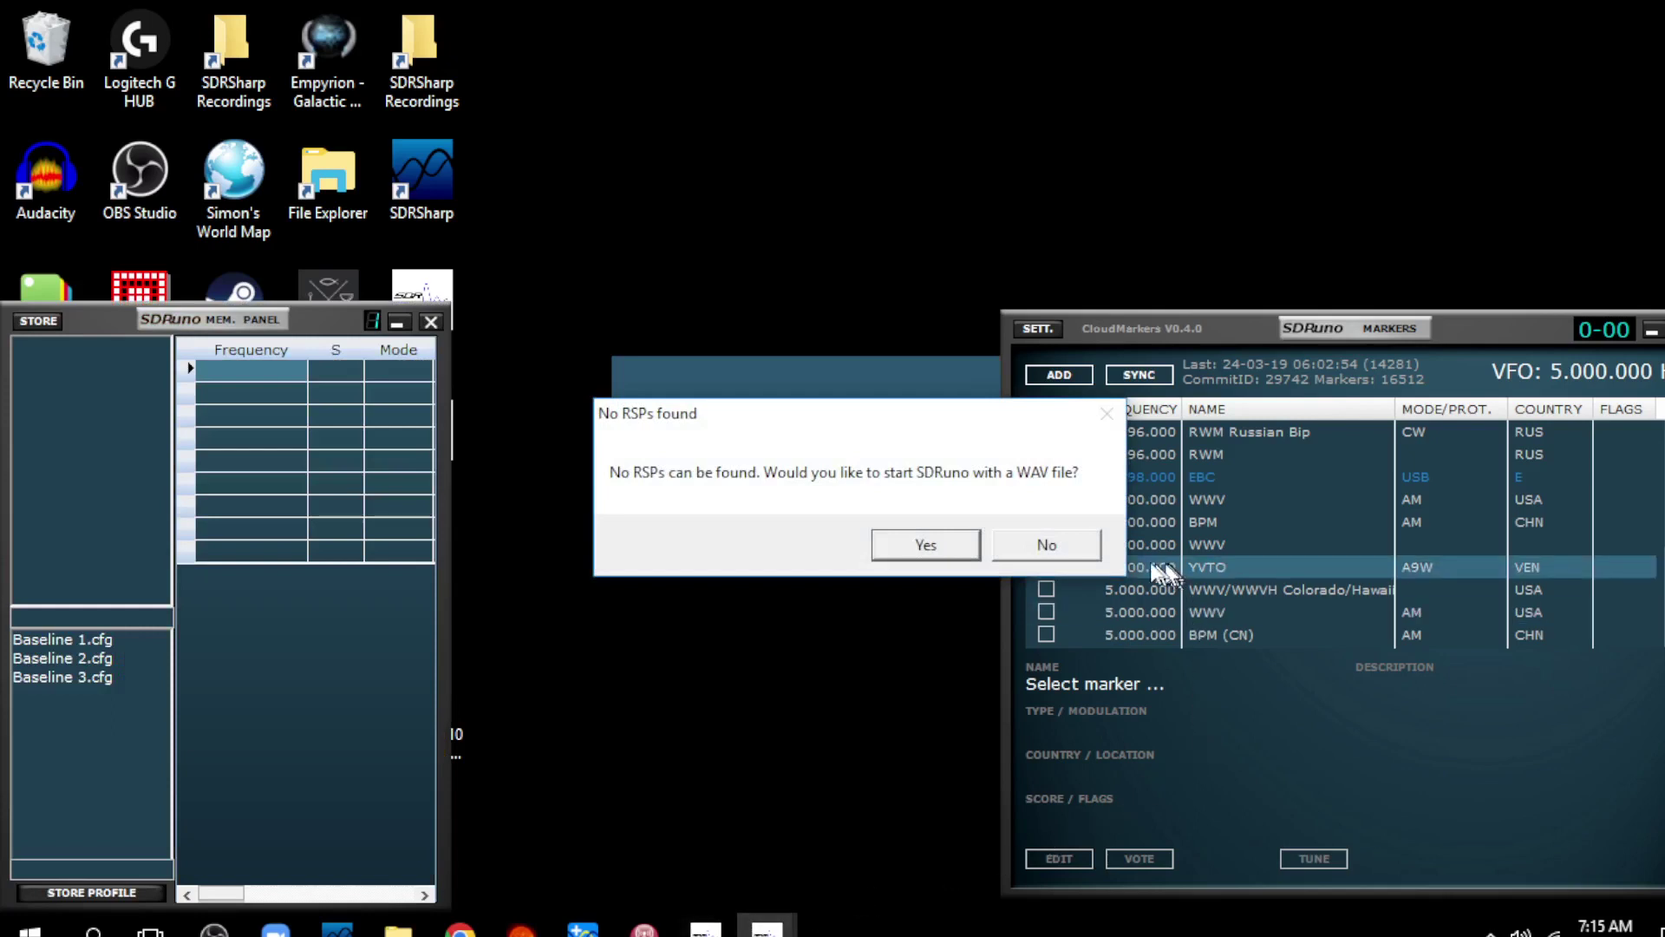
left_click(1083, 547)
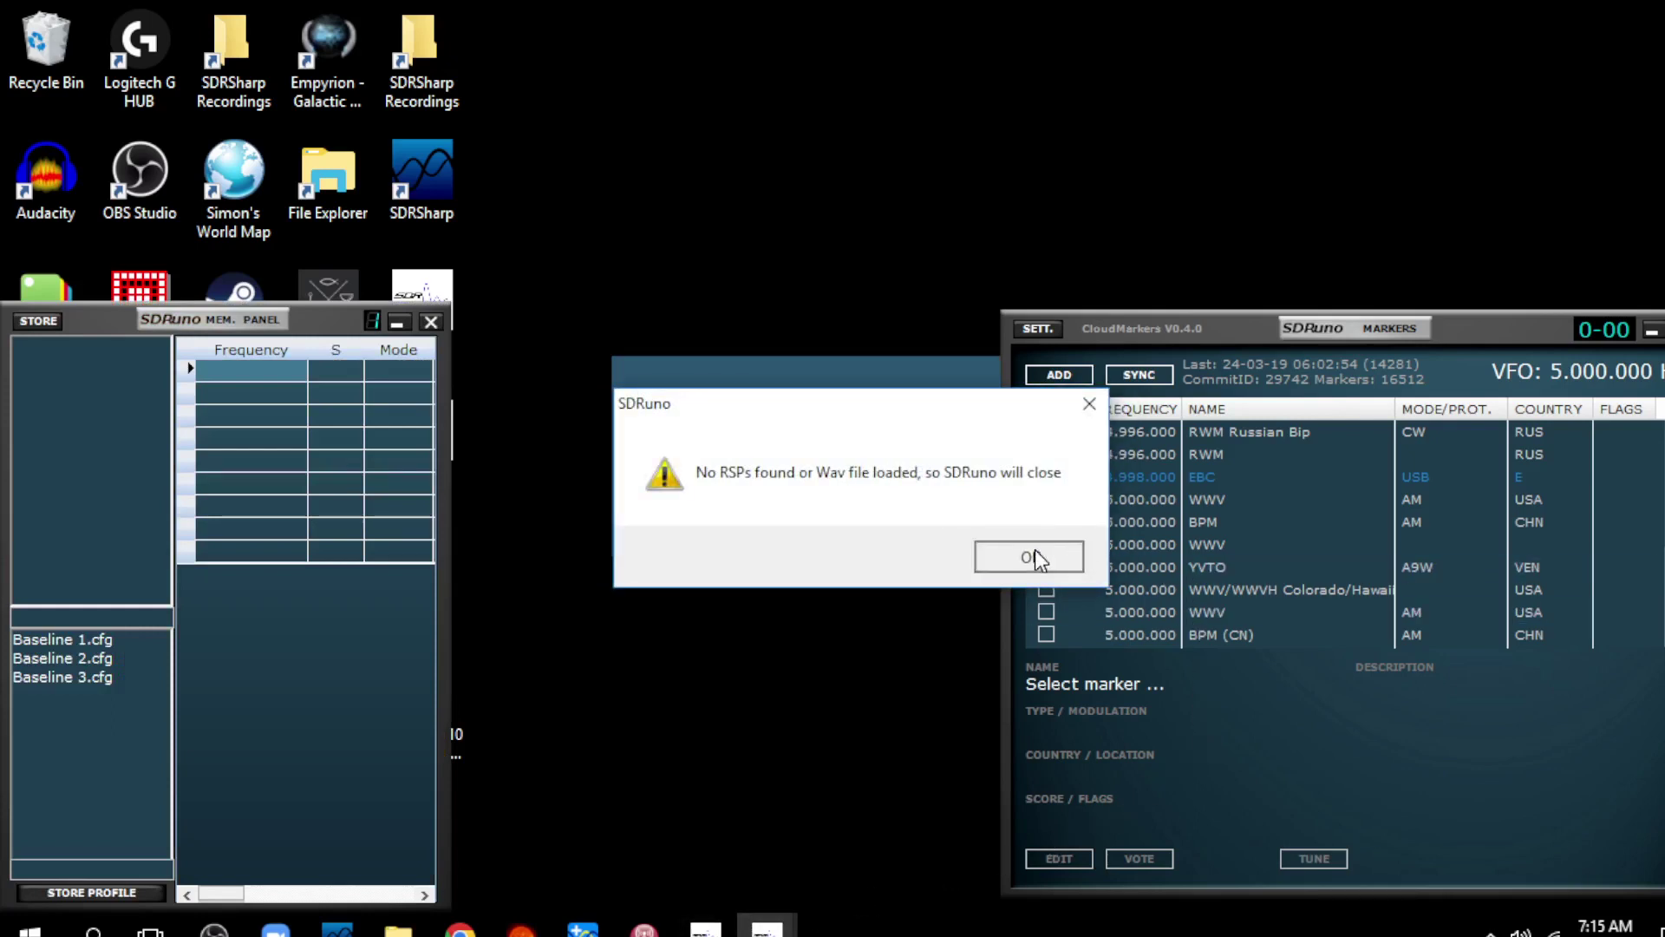
left_click(1034, 553)
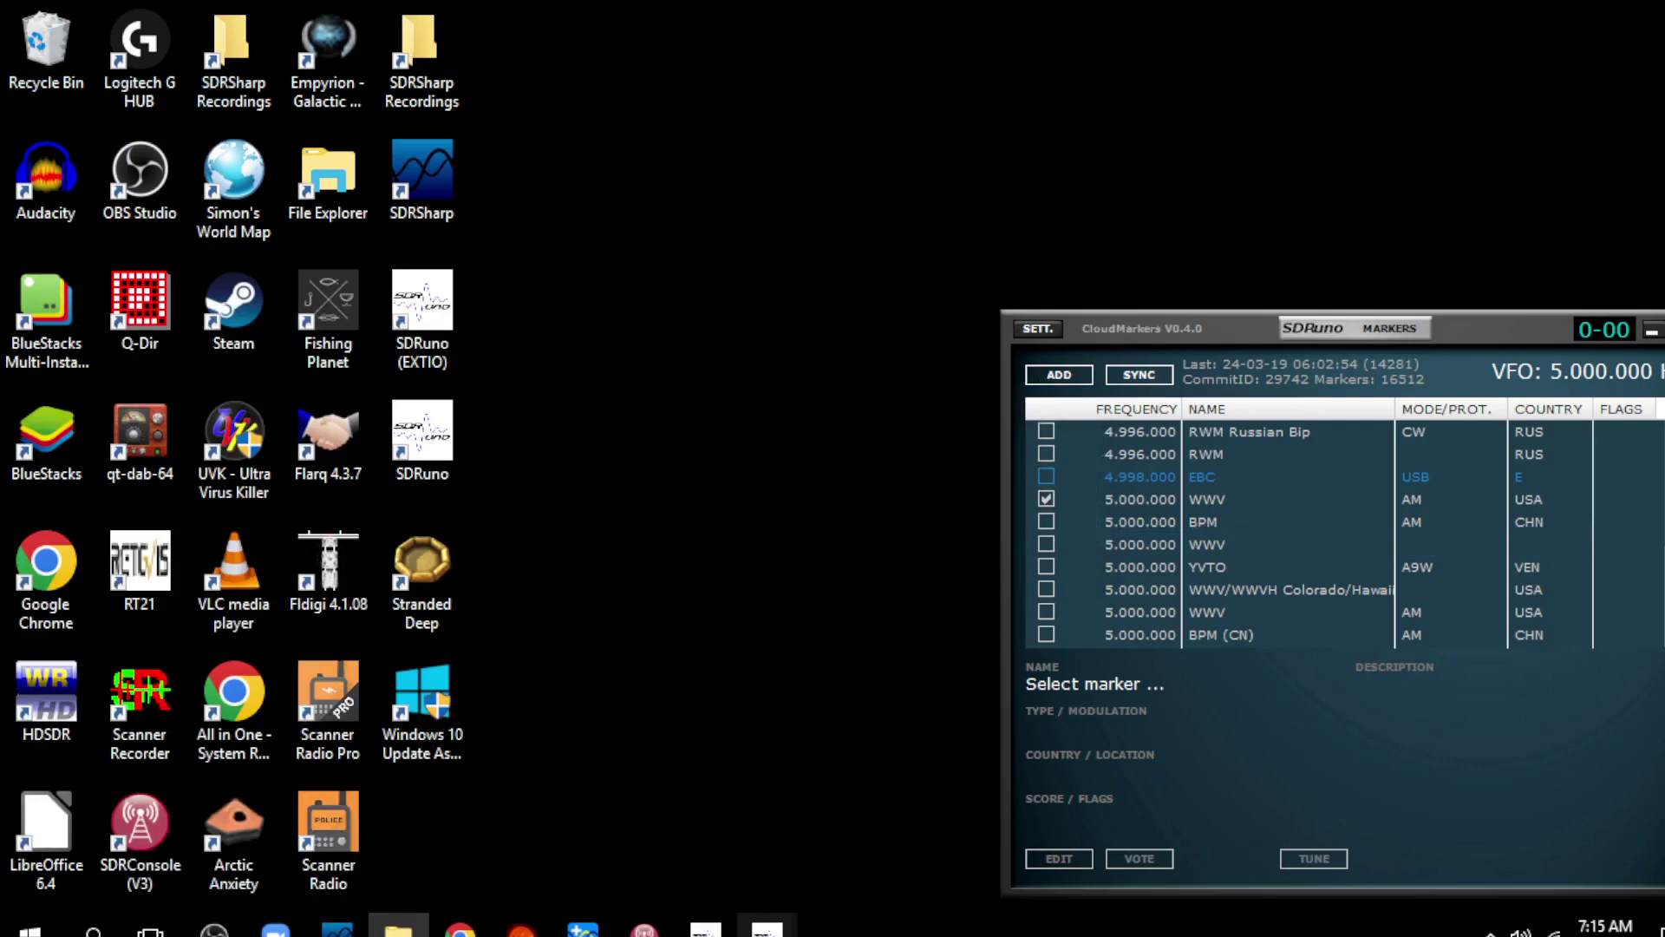
mouse_move(767, 928)
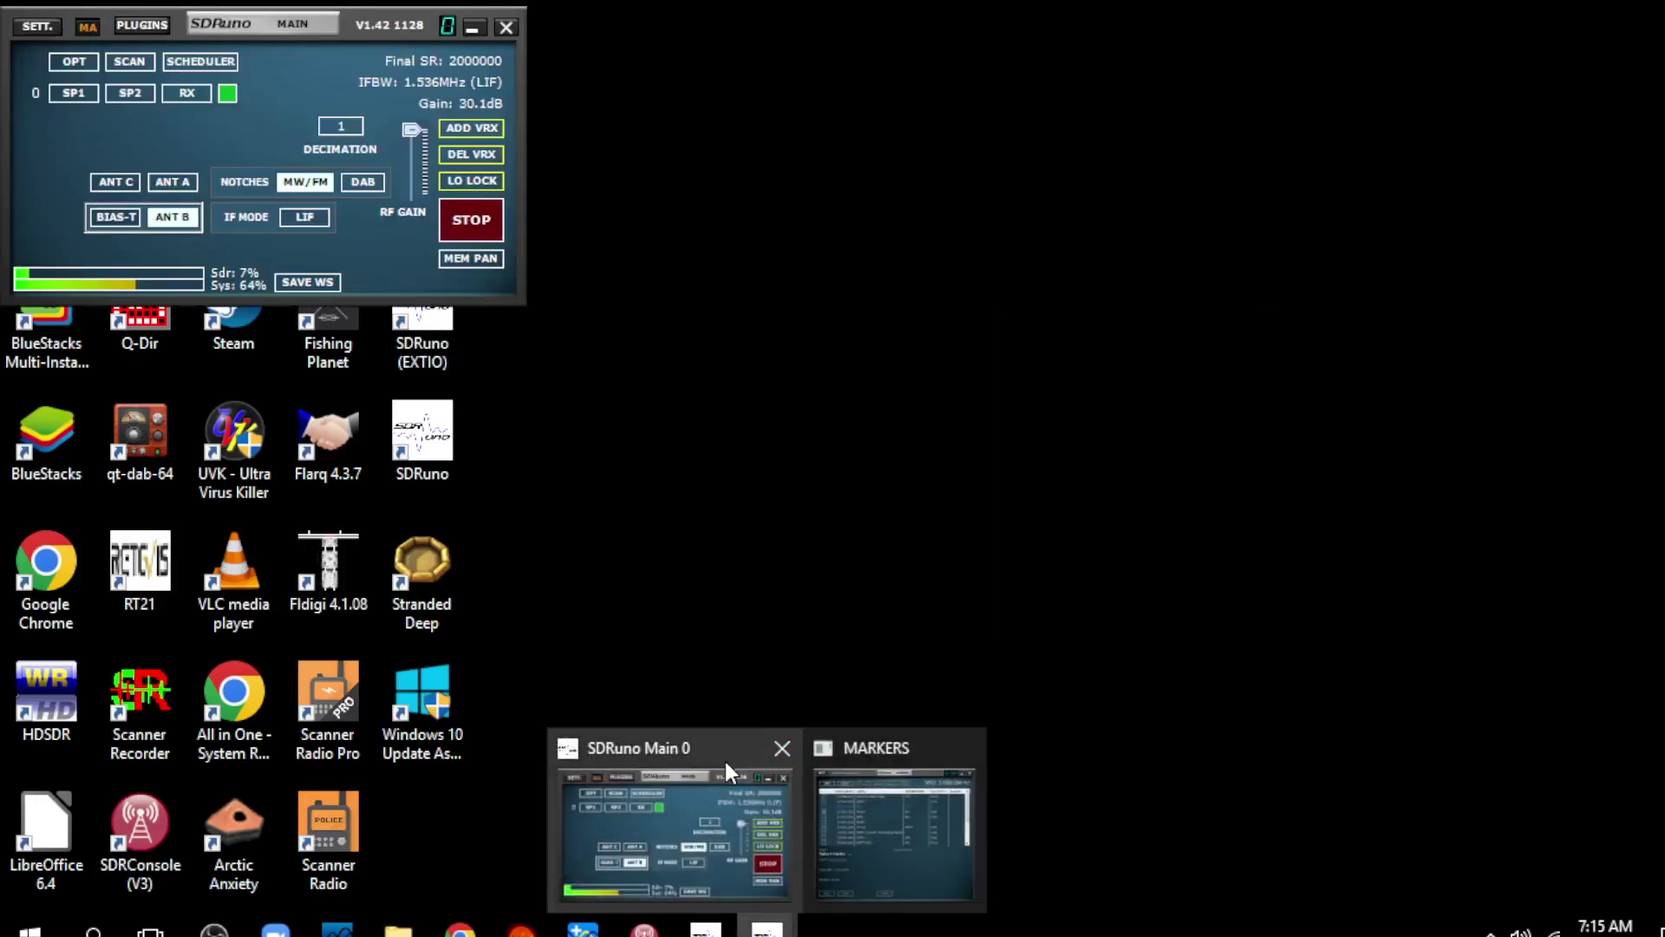
left_click(744, 760)
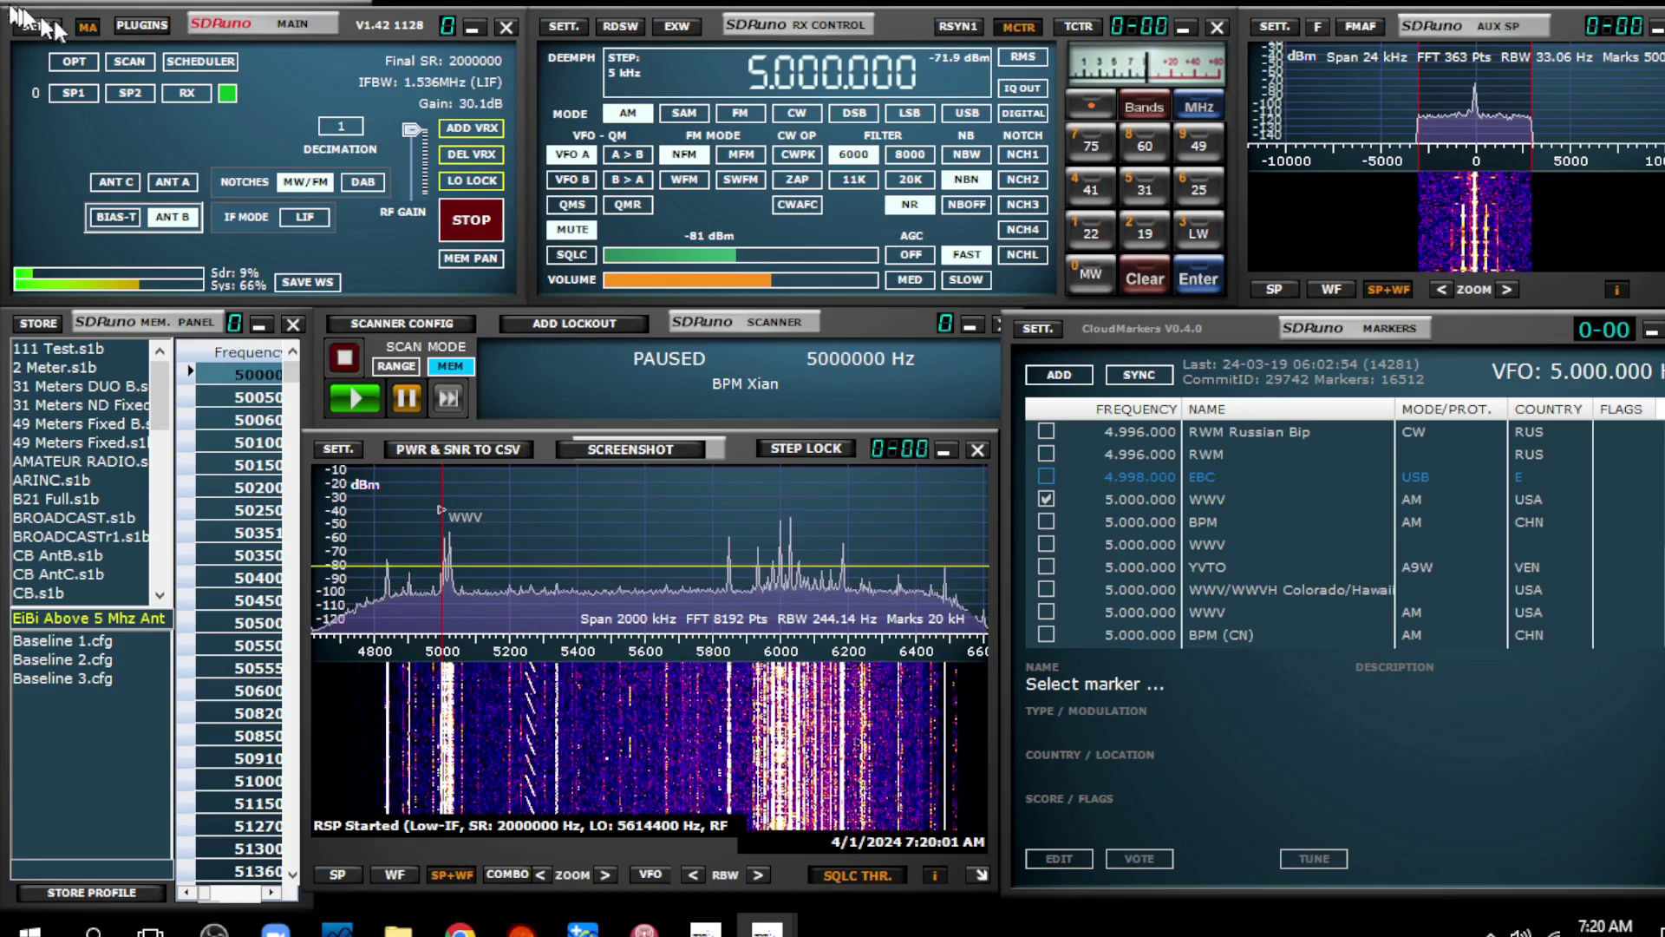
Choose CloudMarkers in the list of available plugins and close the plugin list.
left_click(130, 27)
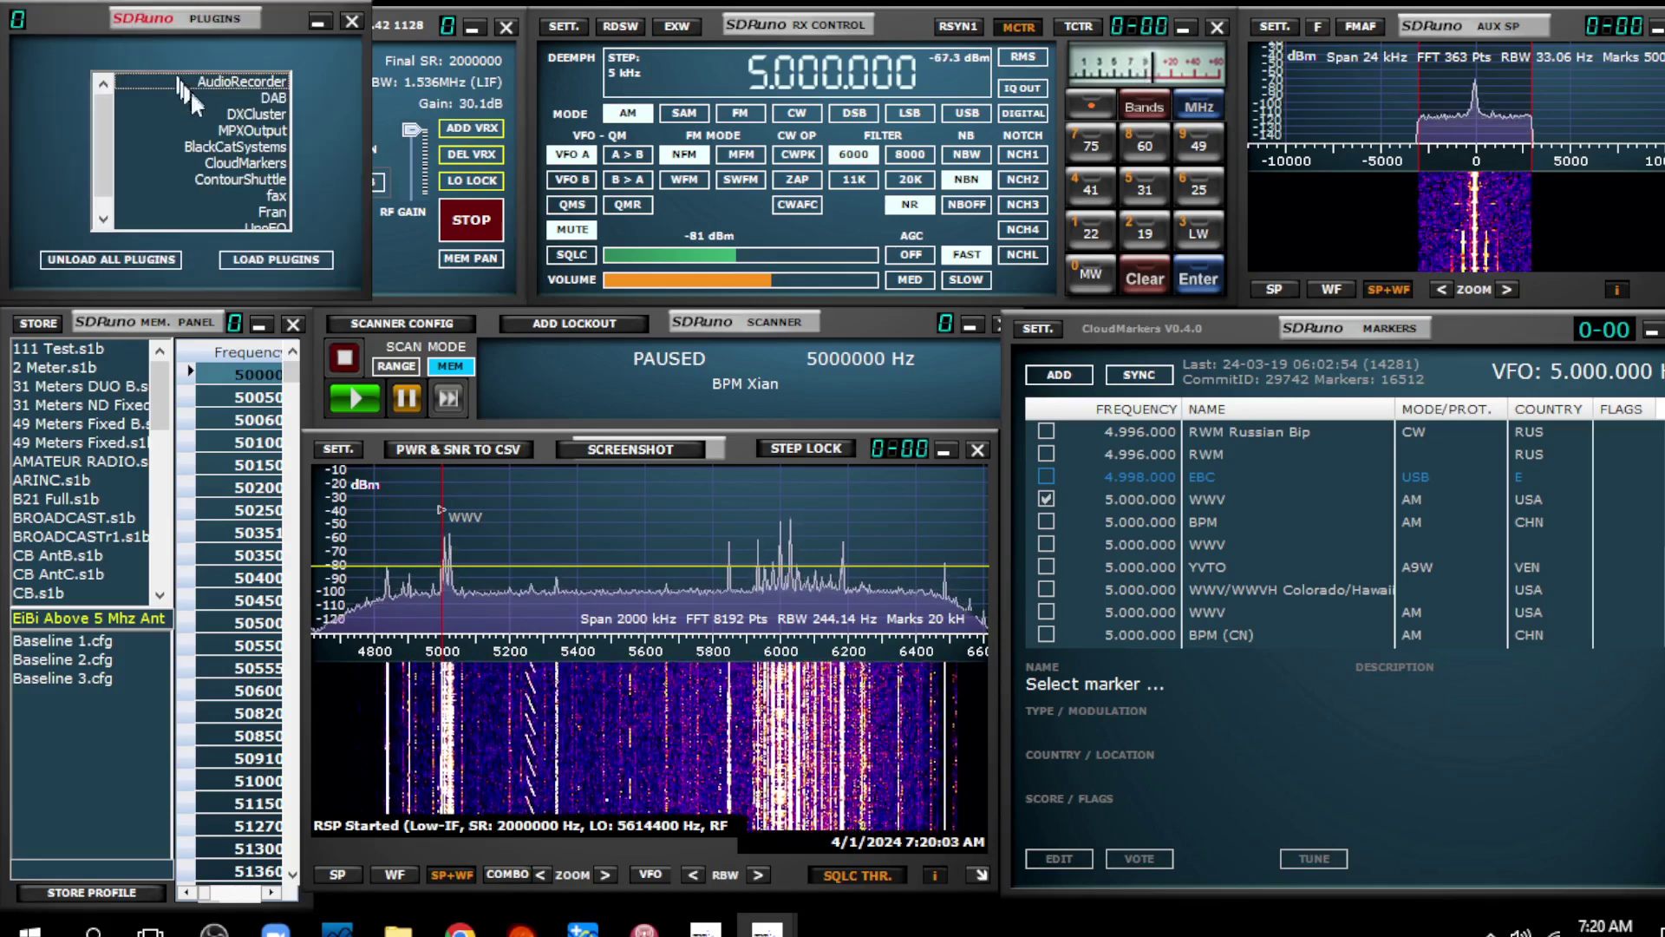
left_click(247, 164)
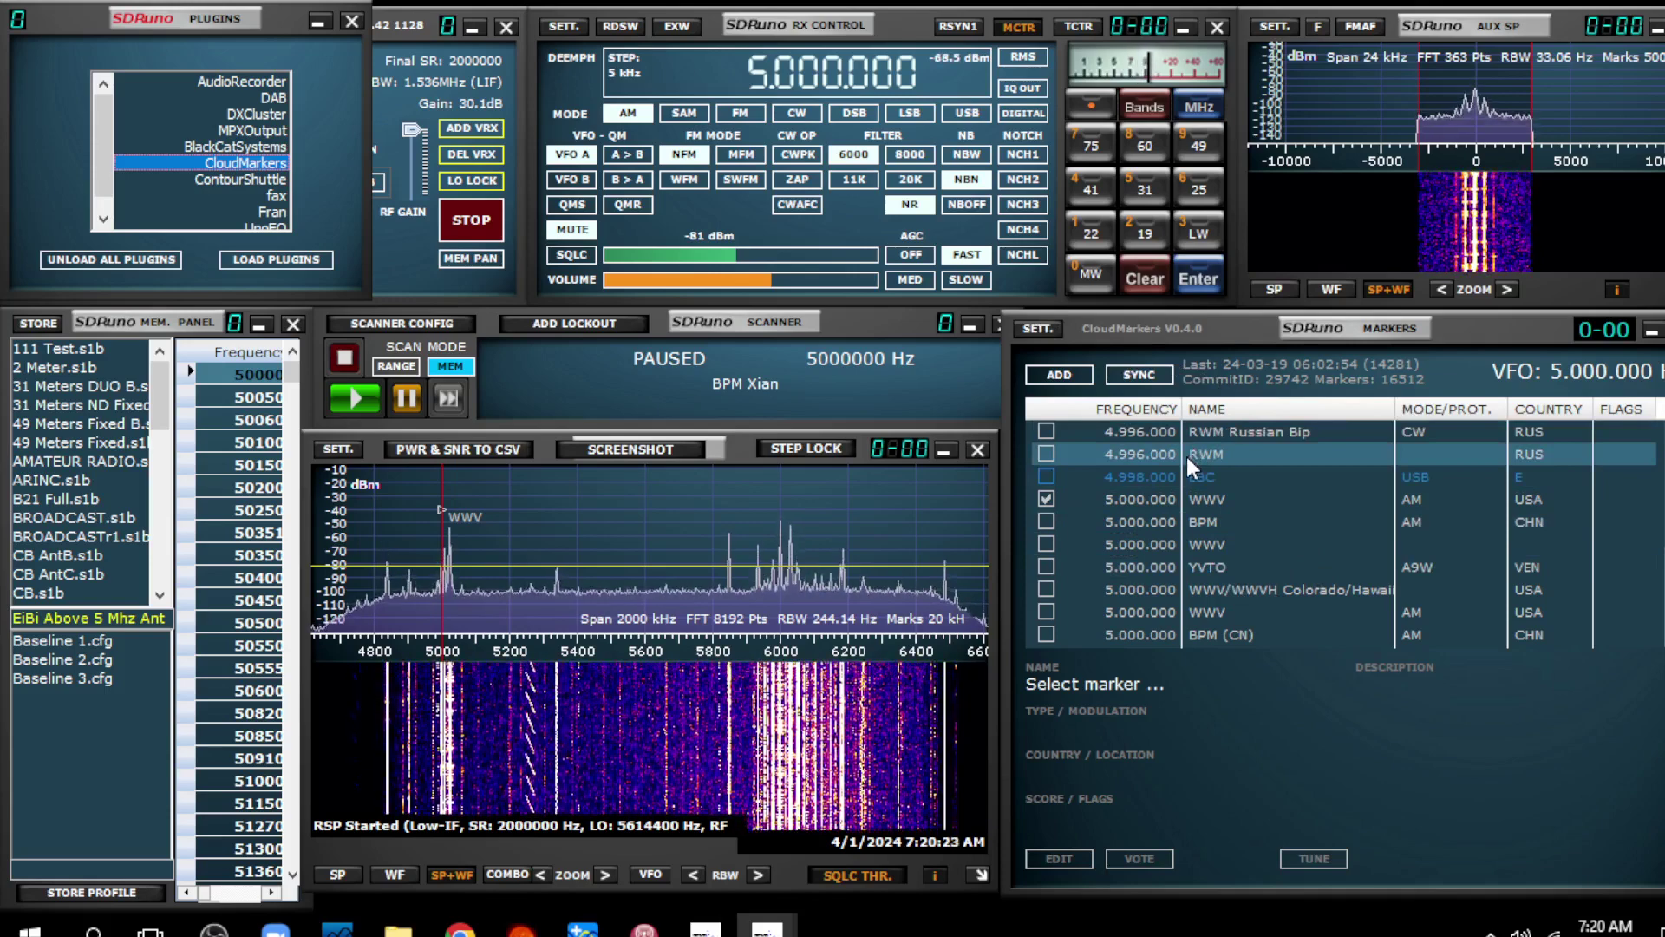
left_click(351, 22)
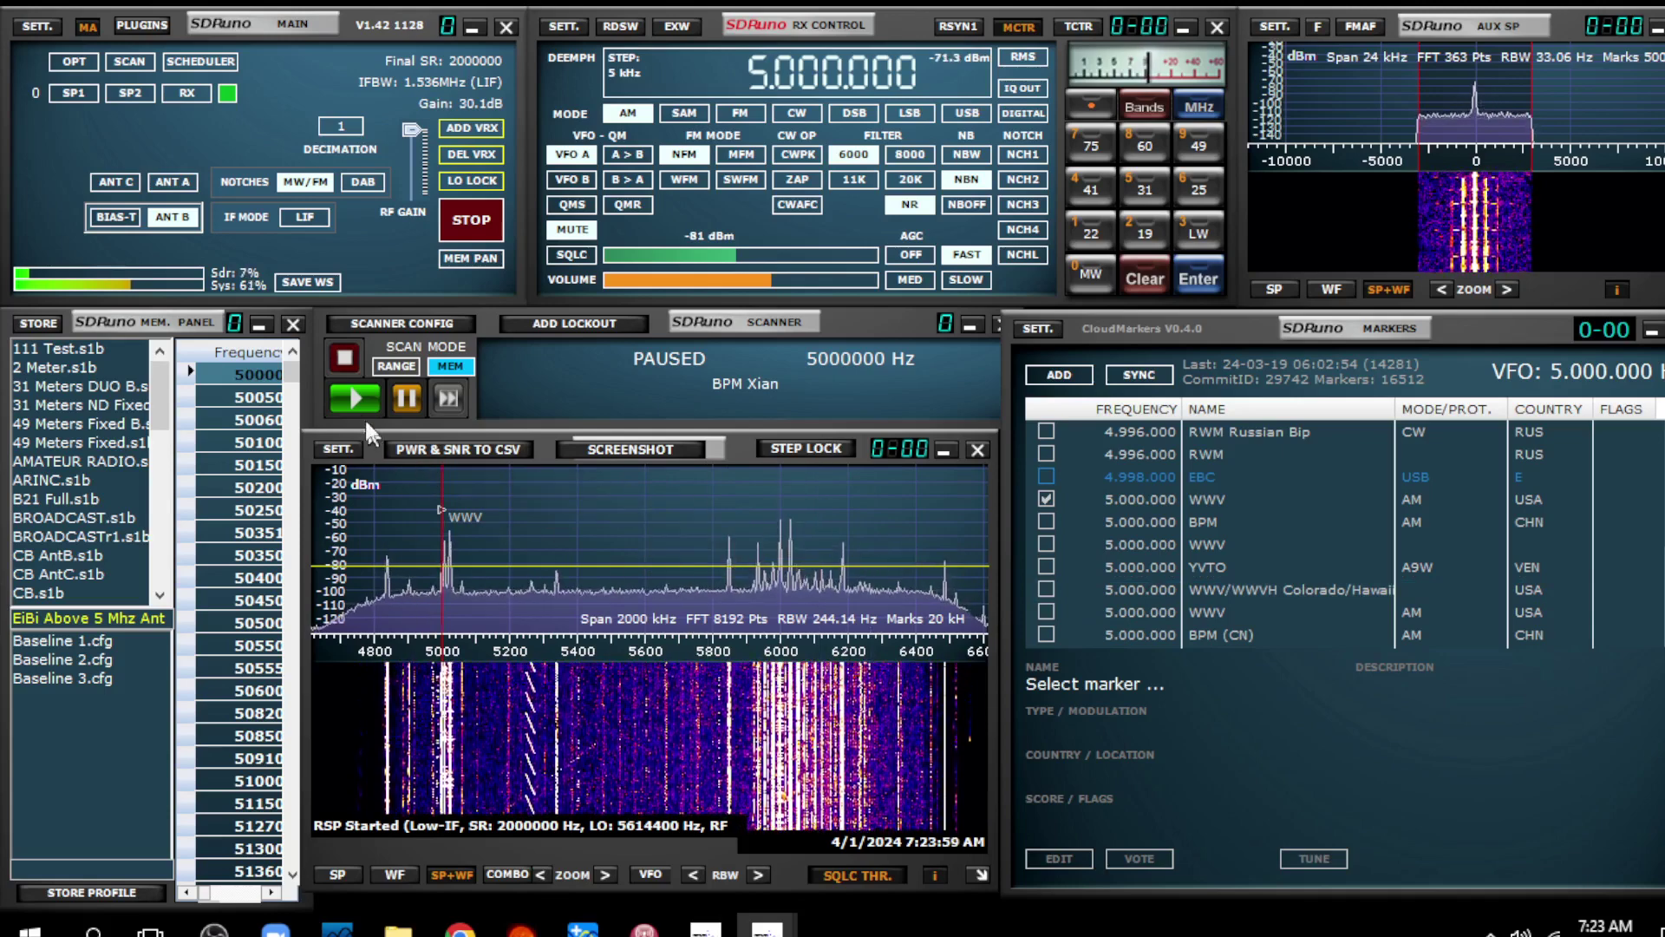
Start the memory scan, pause it at 5020000 Hz and mute the receiver audio.
left_click(351, 397)
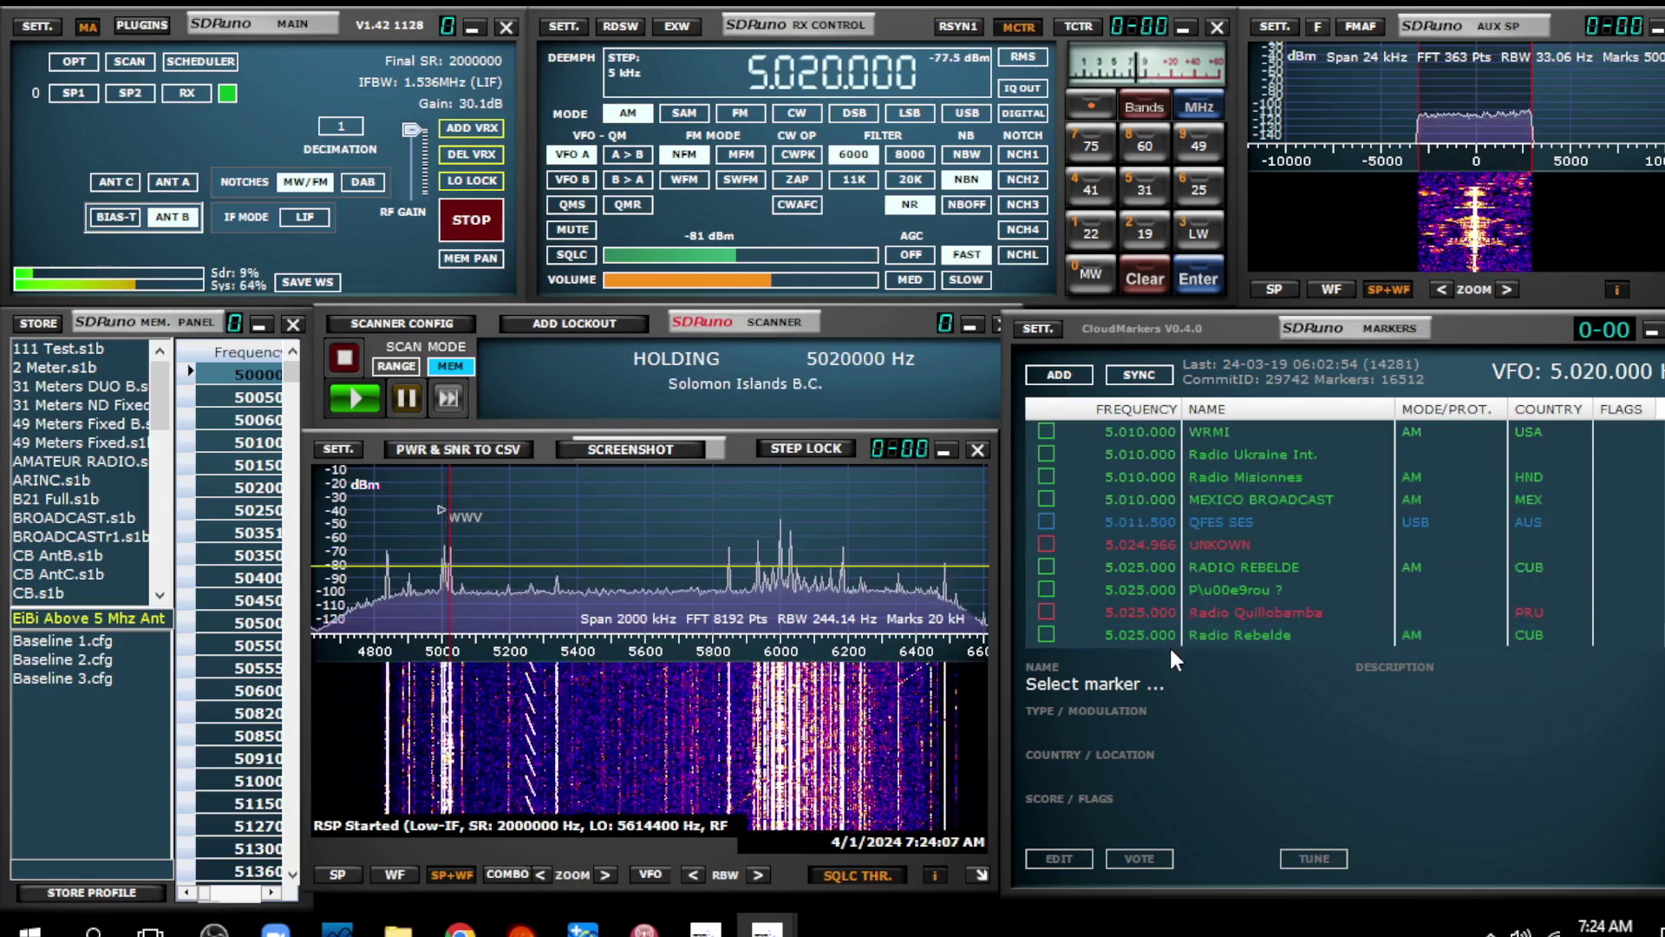
left_click(403, 399)
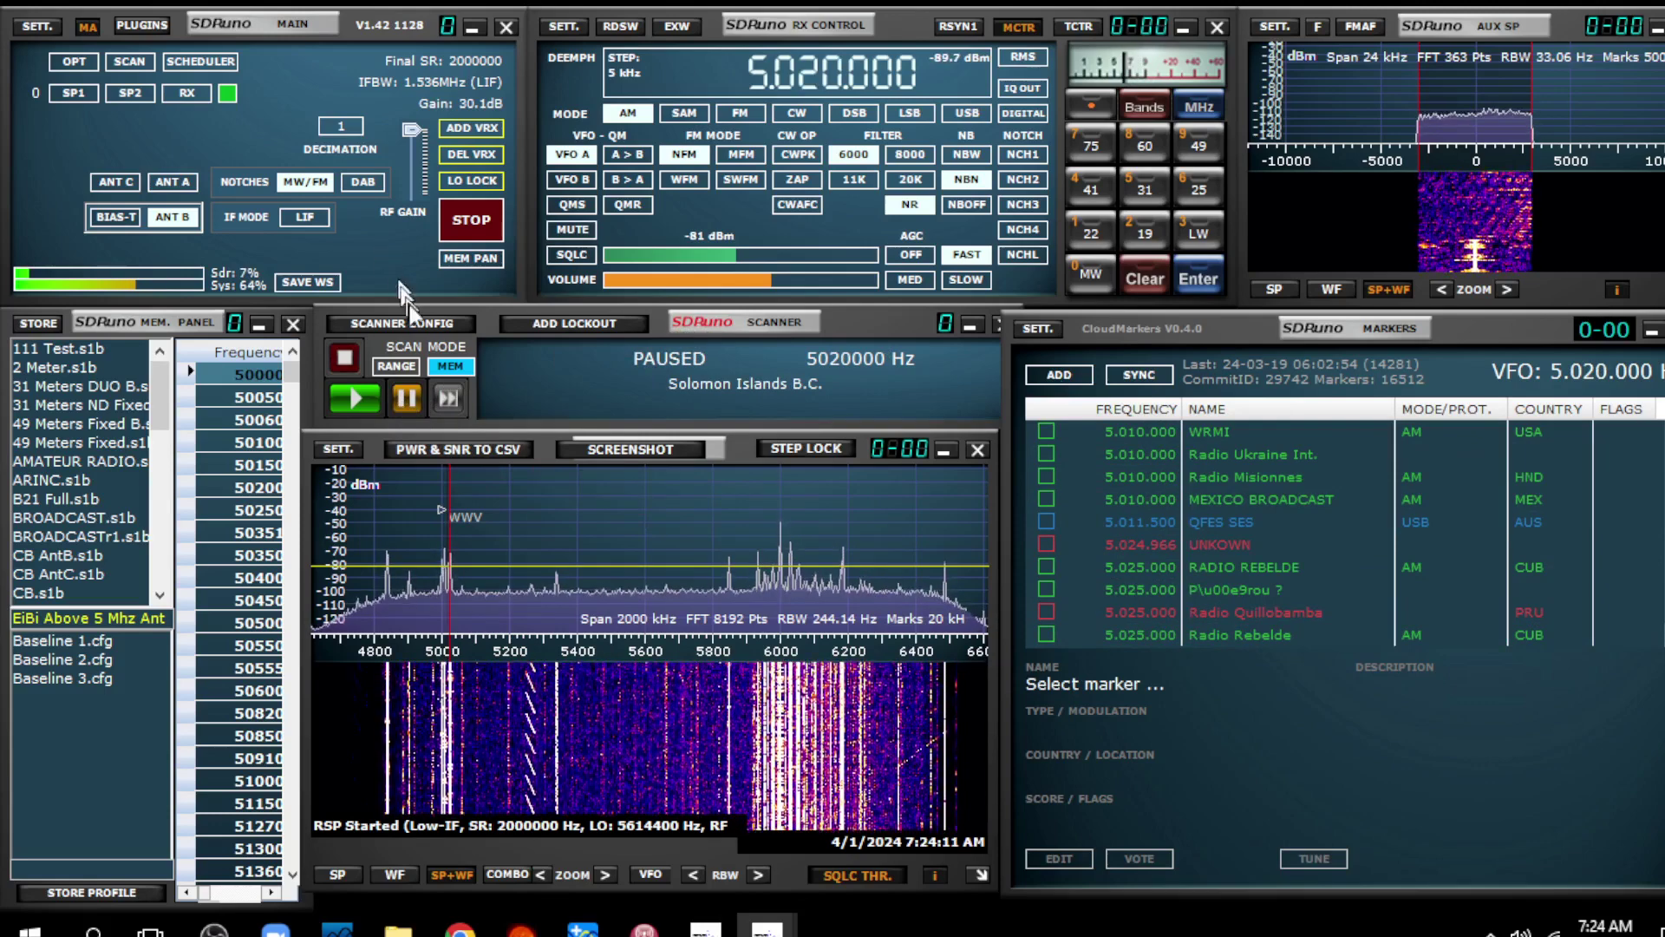
left_click(569, 230)
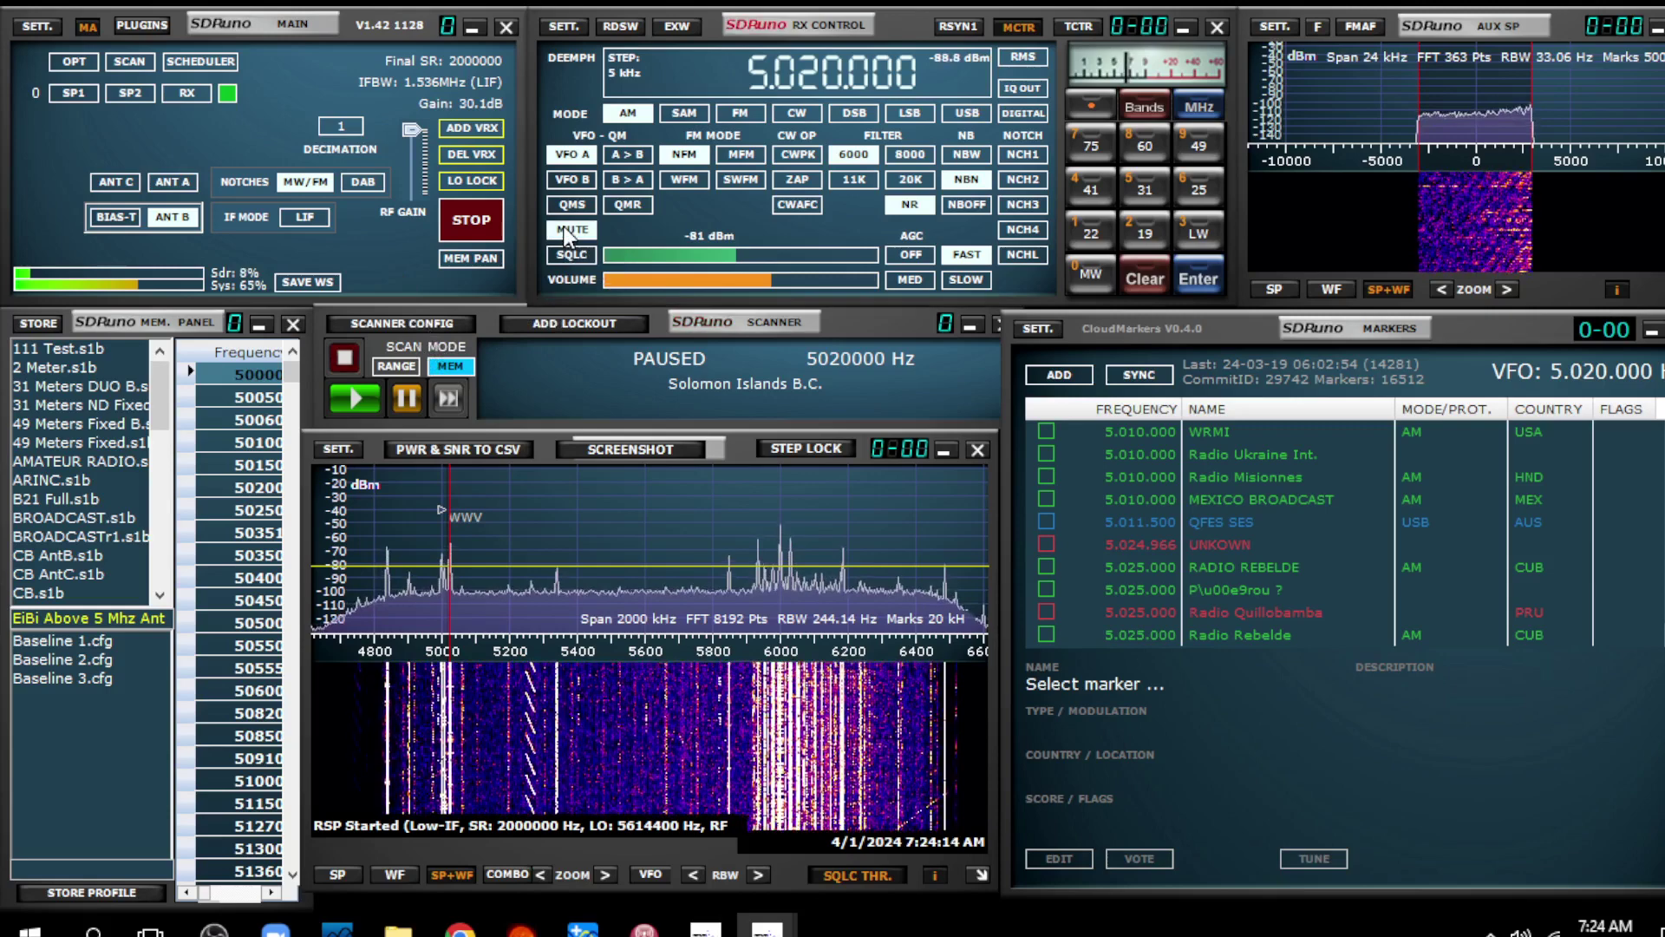
Set the scanner's hold time to 15 seconds and close the scanner configuration.
left_click(383, 321)
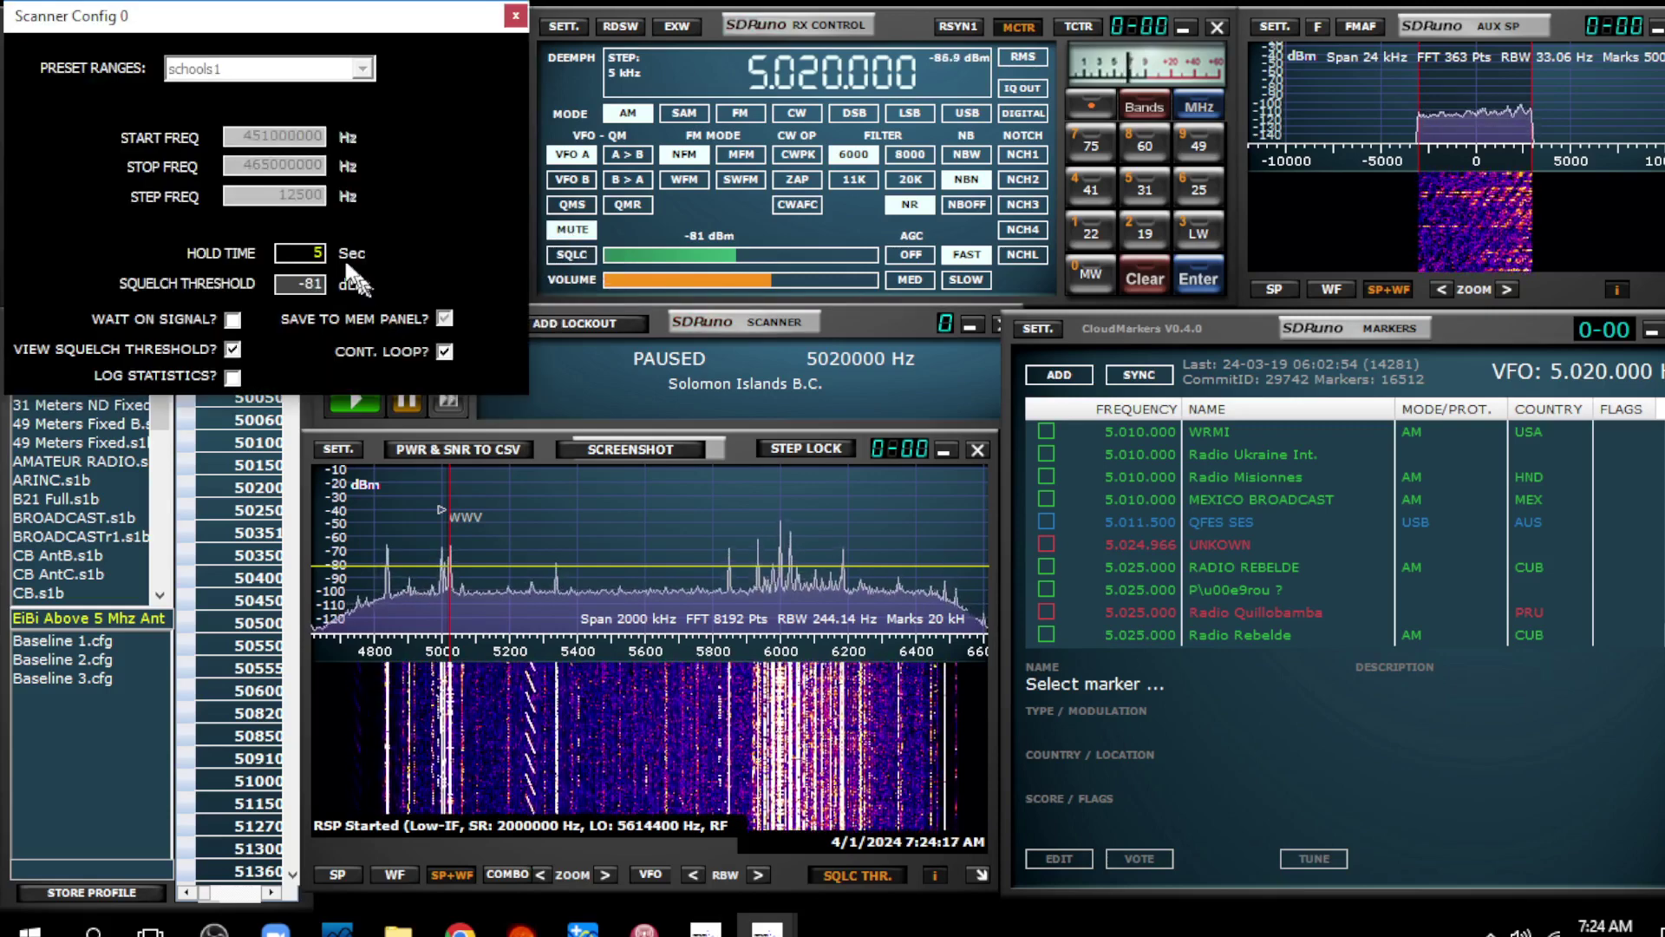
double_click(314, 254)
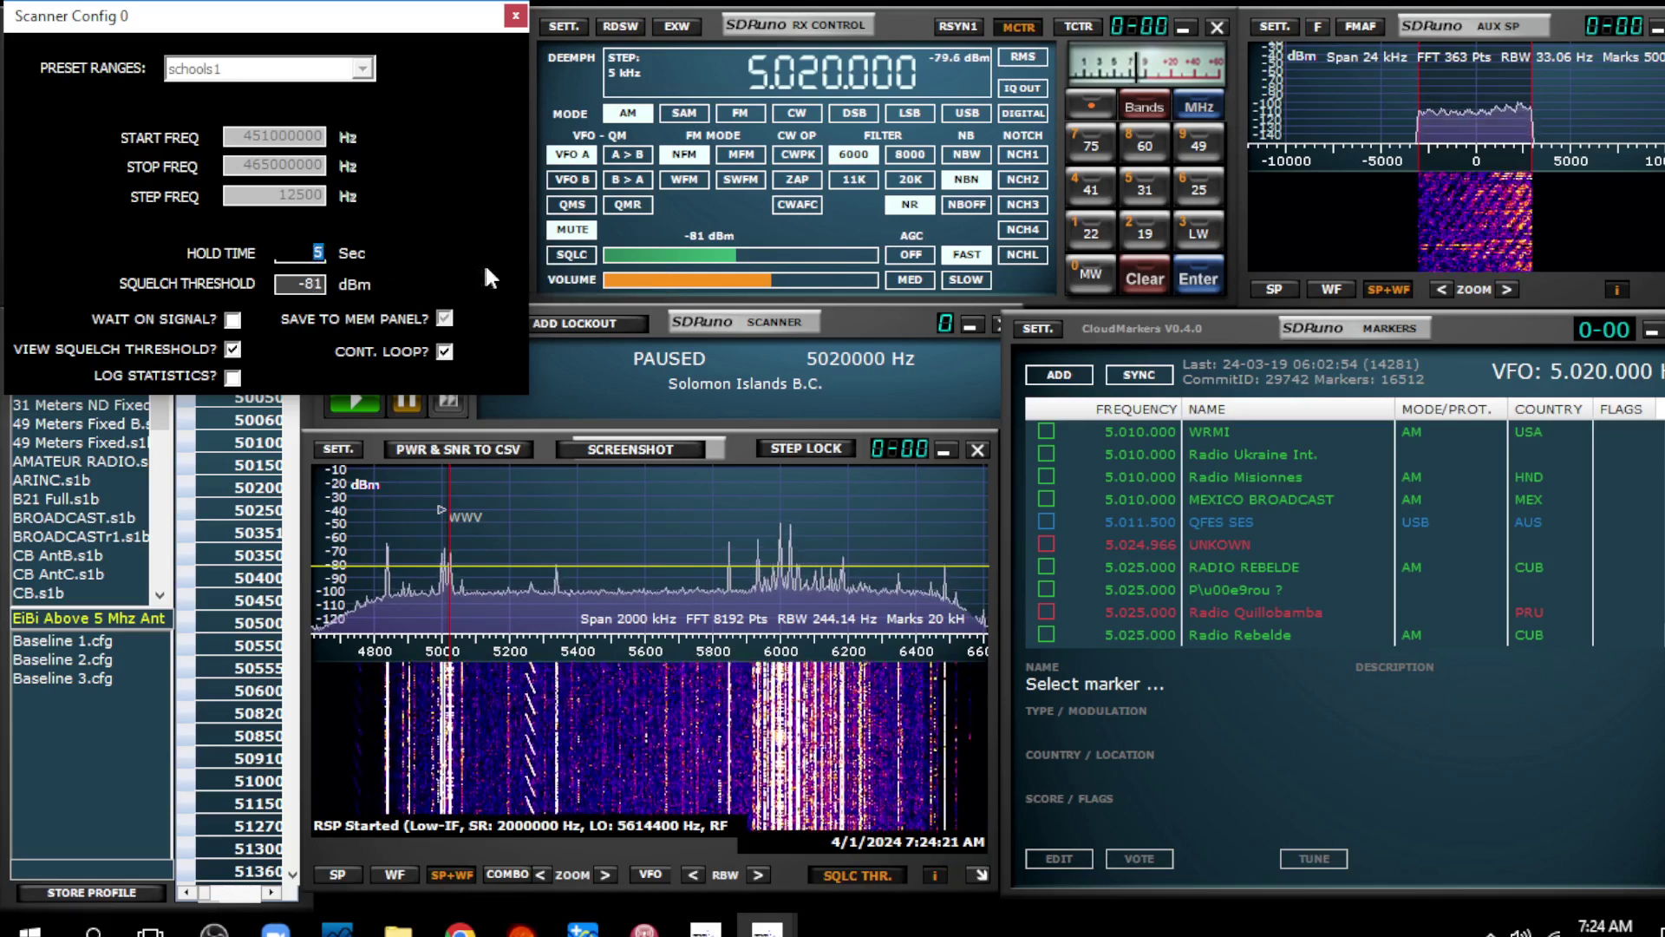
type("1")
type("0")
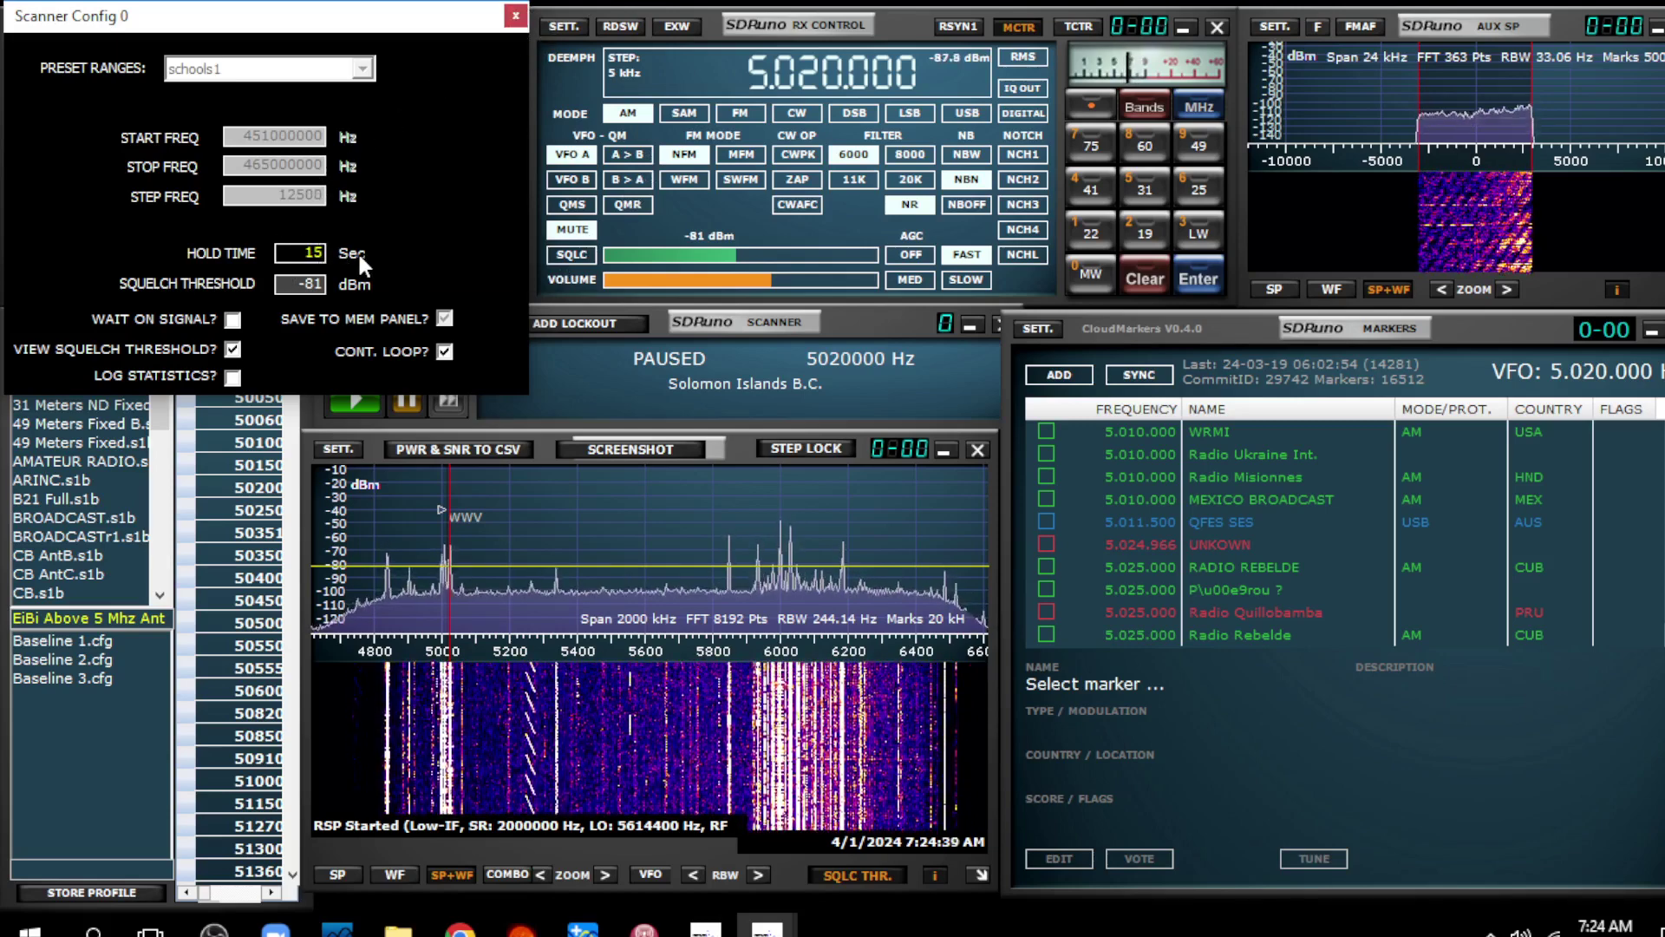
left_click(517, 15)
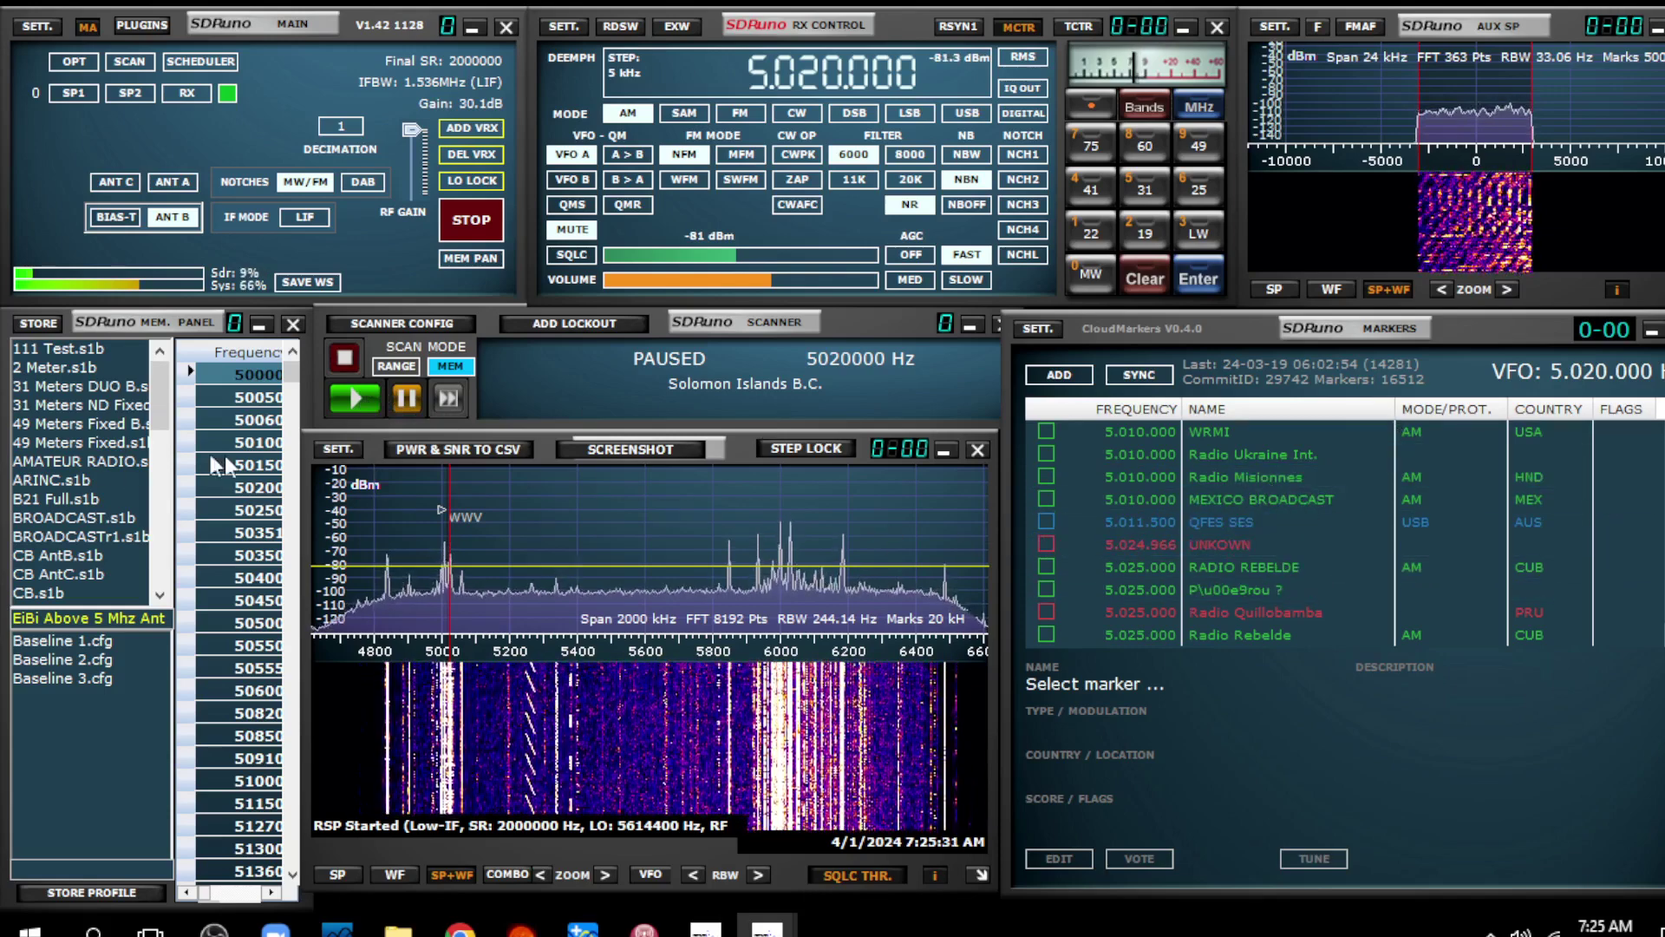
Resume the memory scan and pause it on the S06 Russian Spy Numbers entry at 5932000 Hz.
left_click(336, 396)
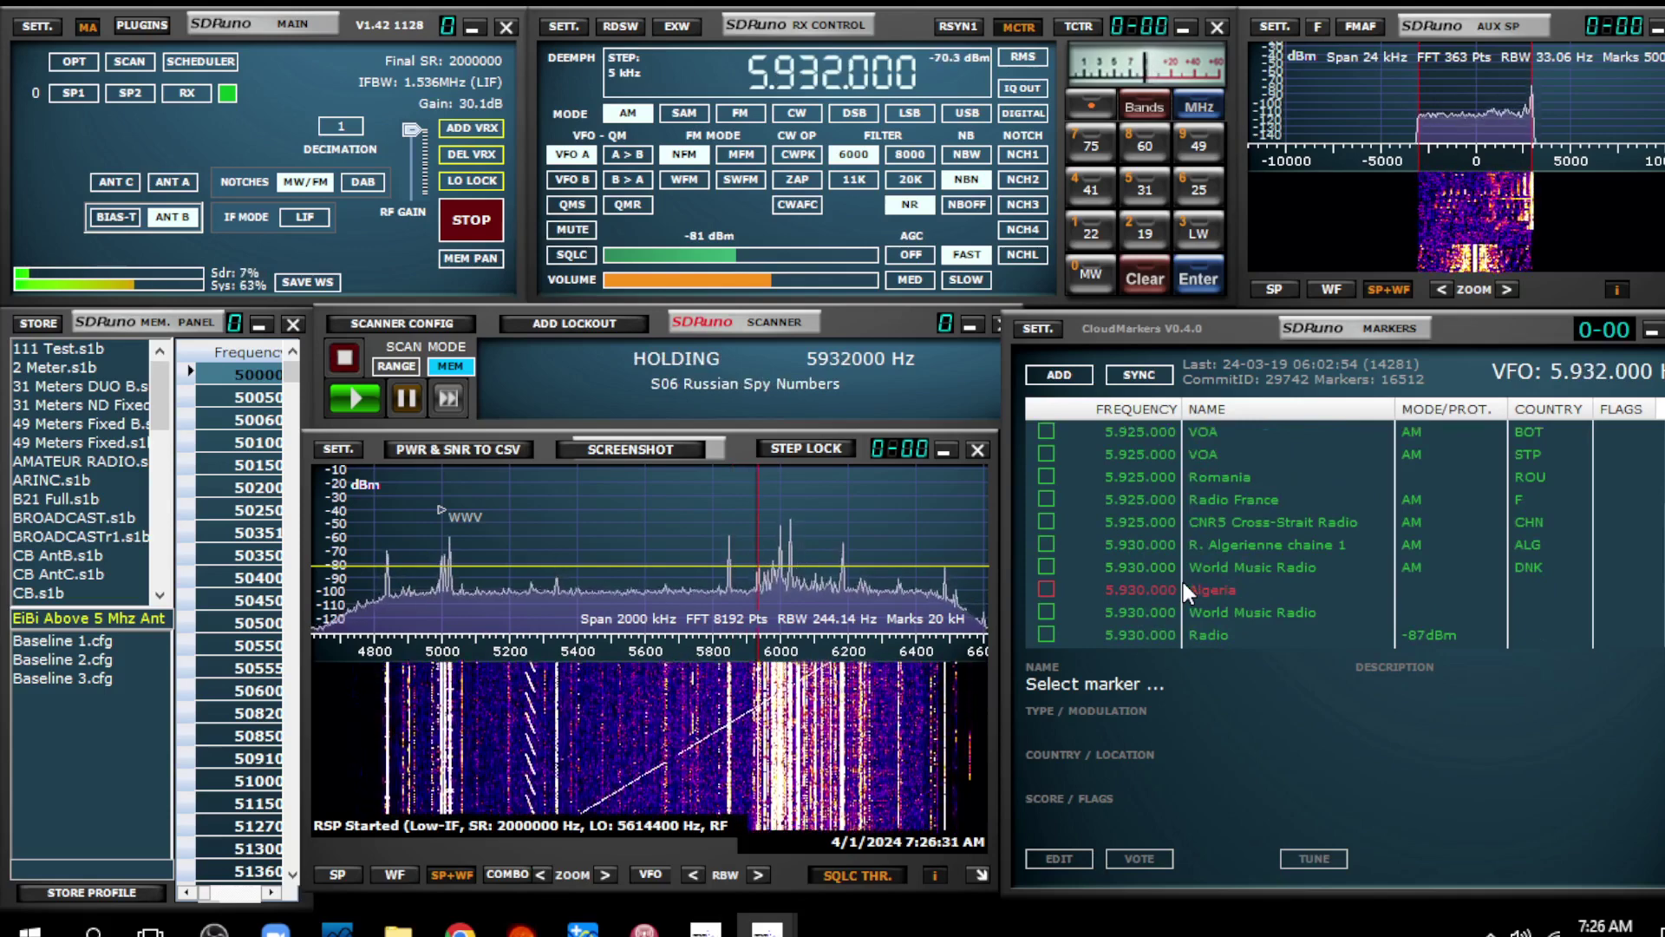
left_click(406, 399)
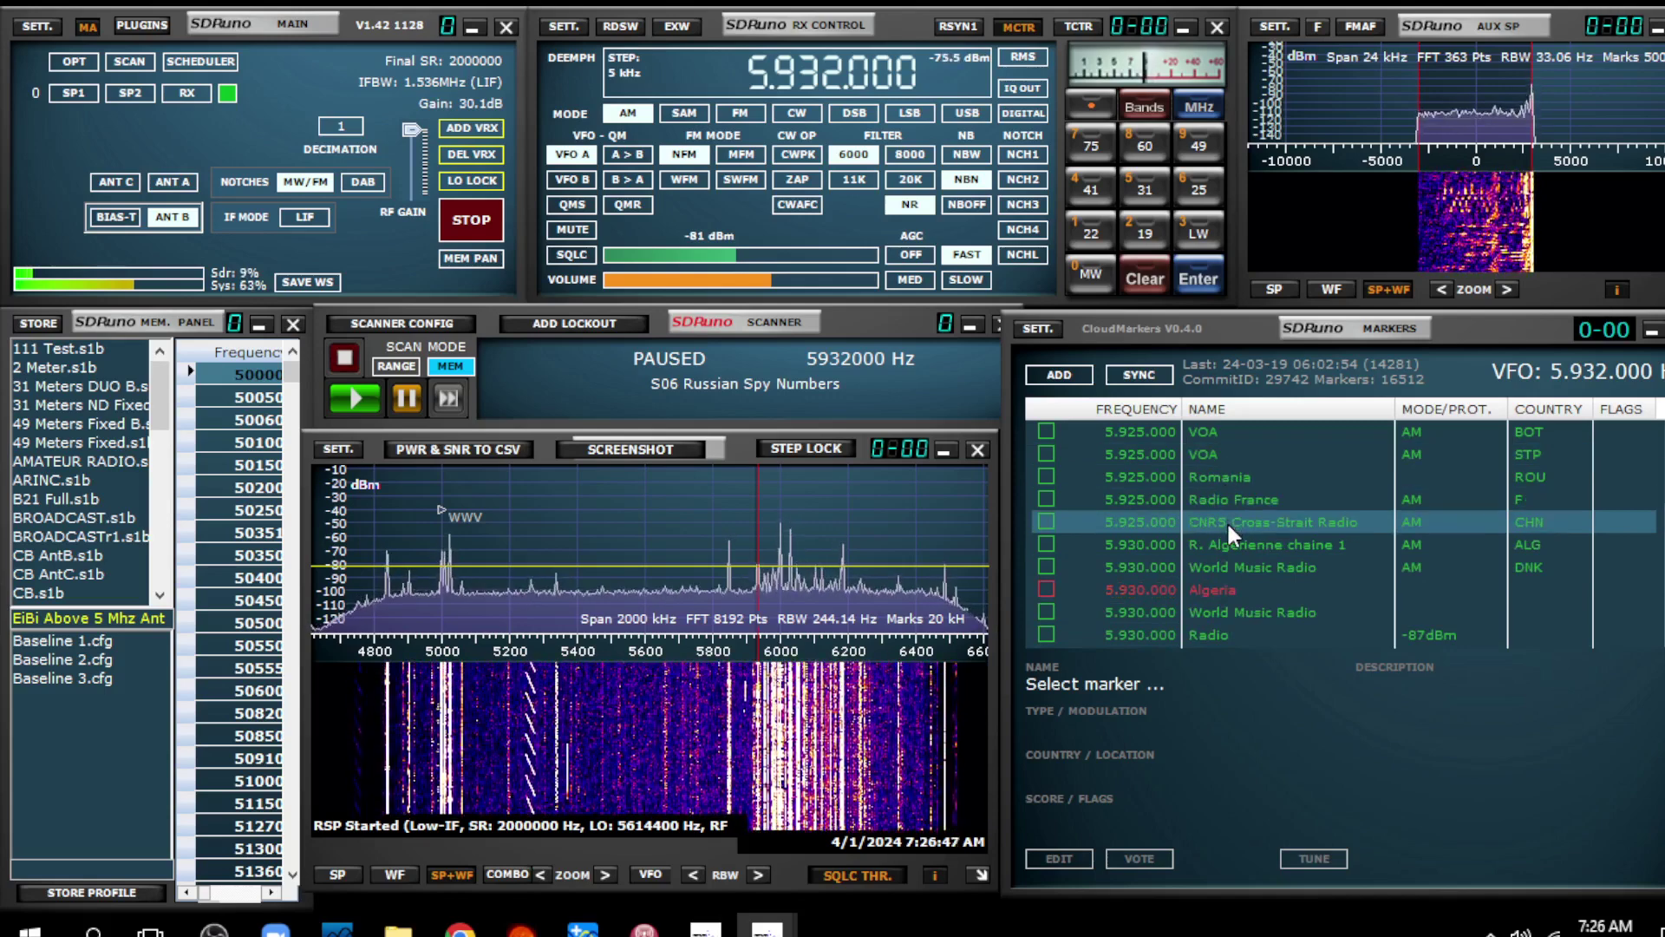
left_click(1011, 227)
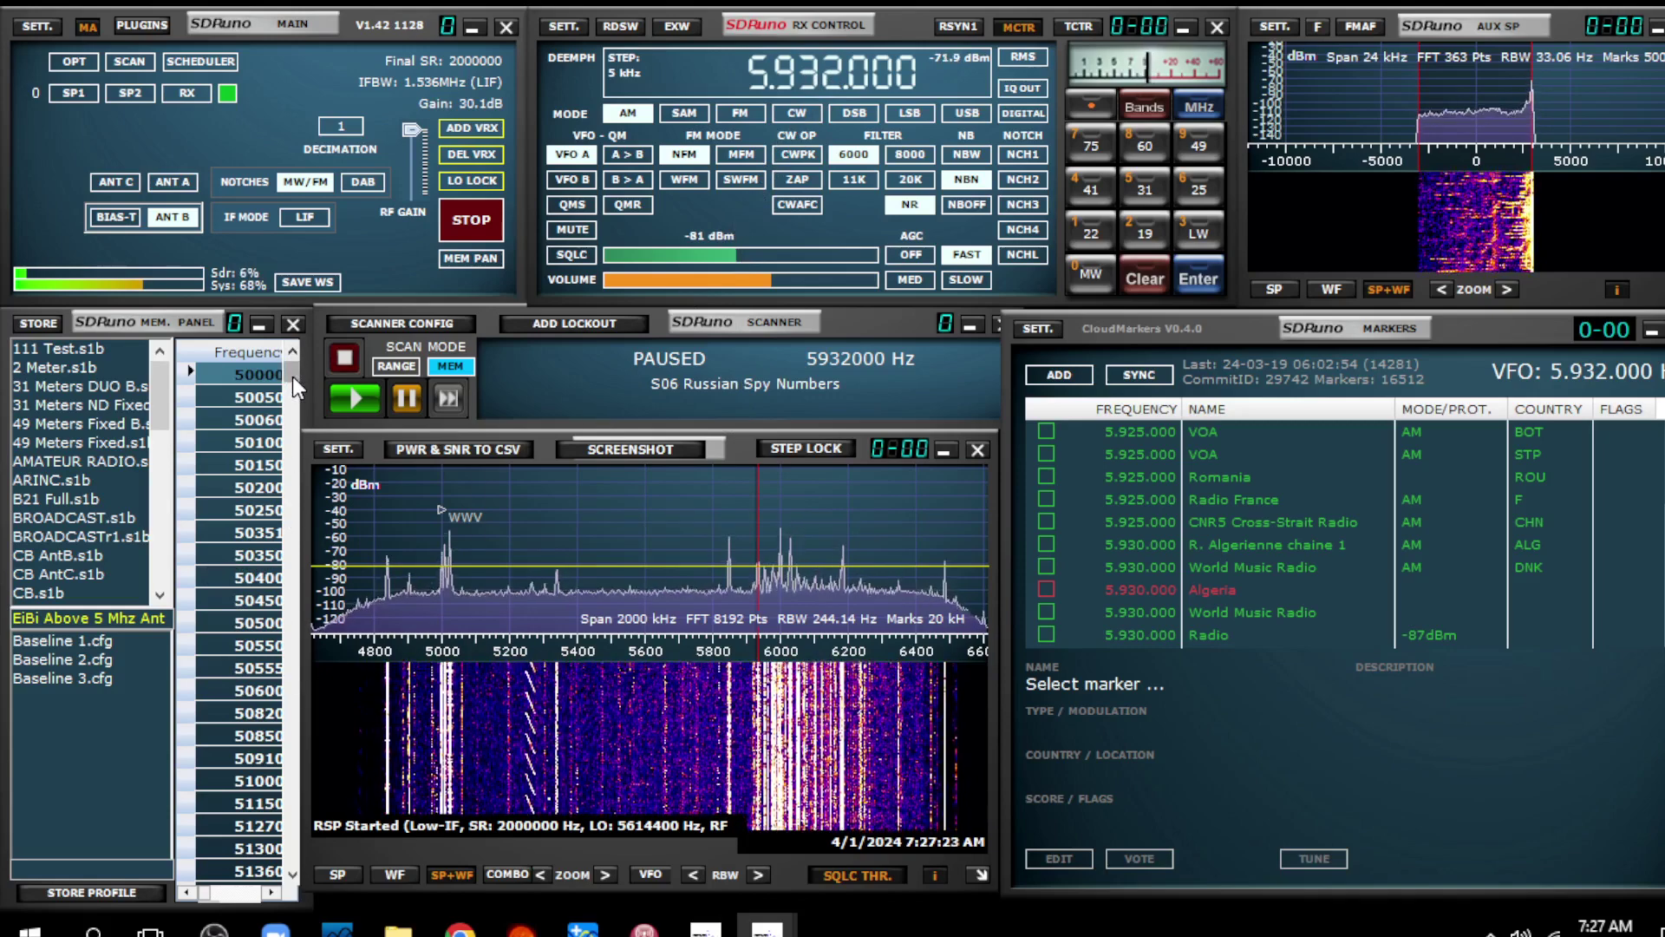
Examine the description and UTC schedule of the 5932 kHz memory entry, and look through the stored memory bank files.
left_click_drag(293, 377, 300, 434)
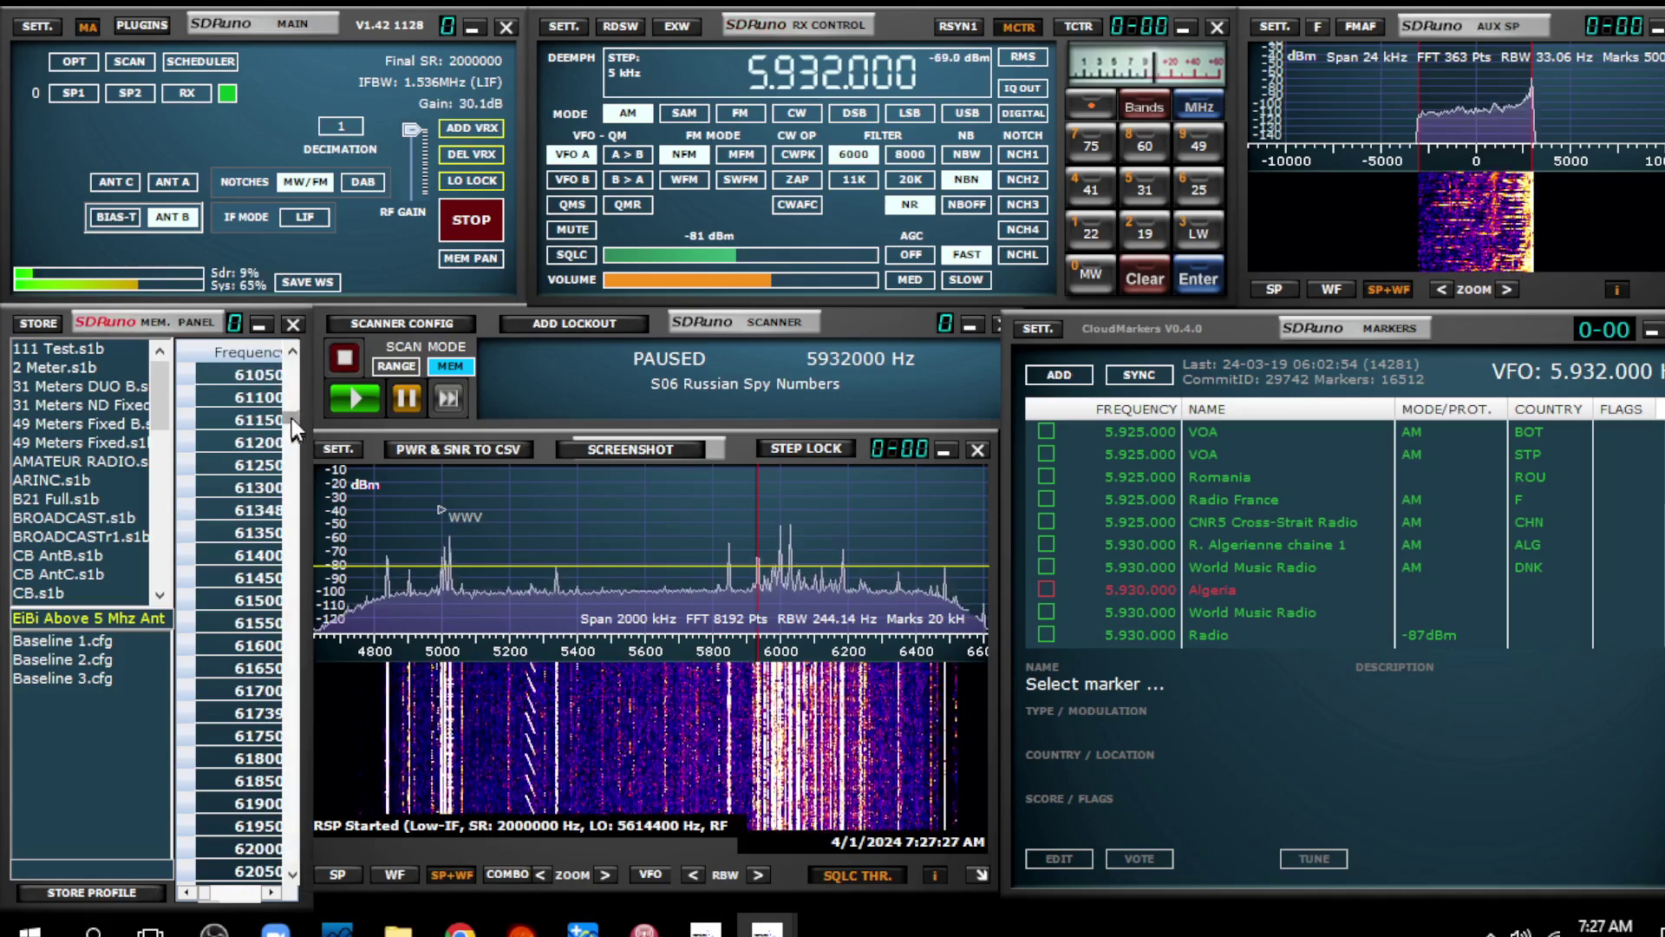
left_click_drag(292, 418, 292, 408)
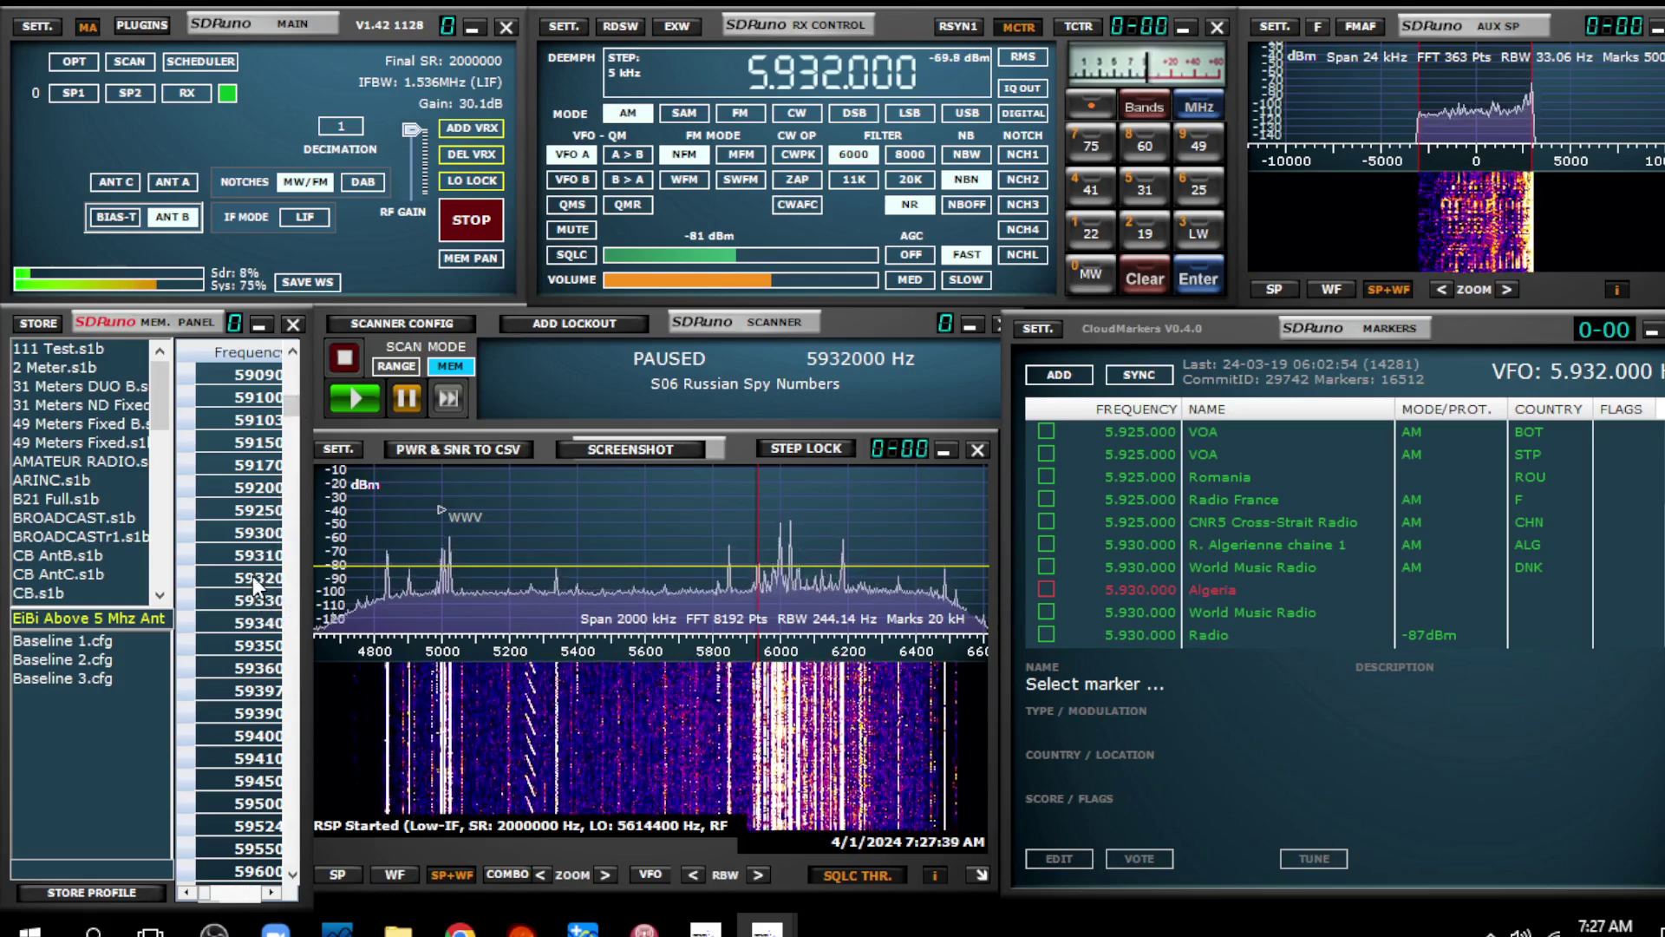
left_click(189, 579)
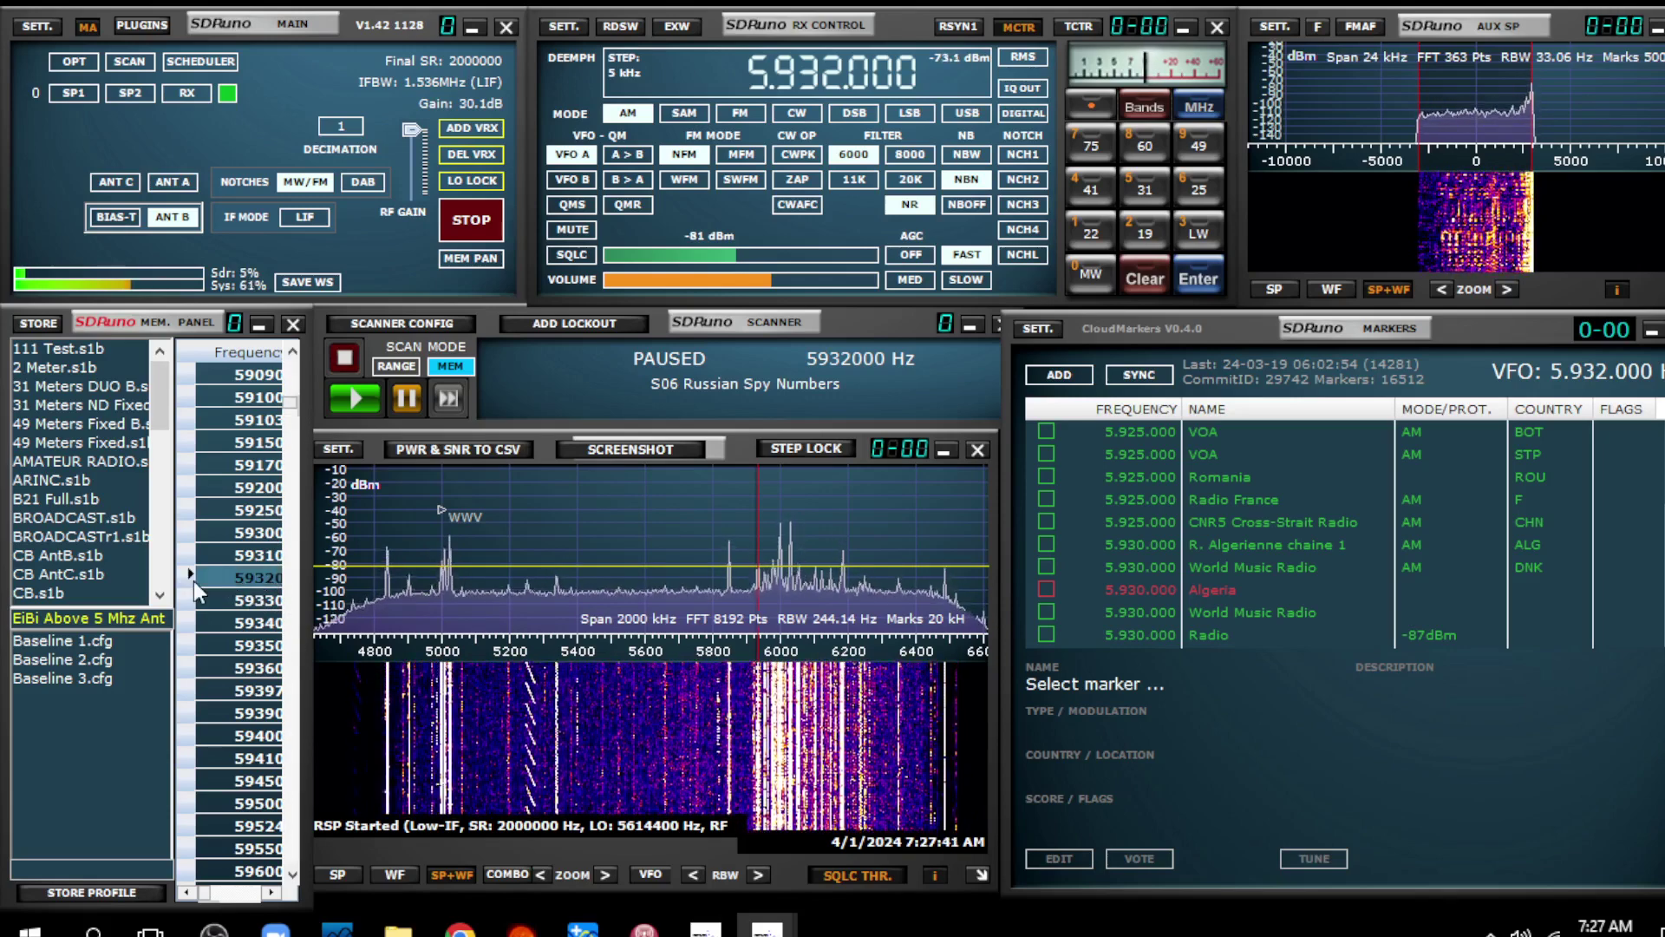
left_click(271, 895)
left_click(271, 894)
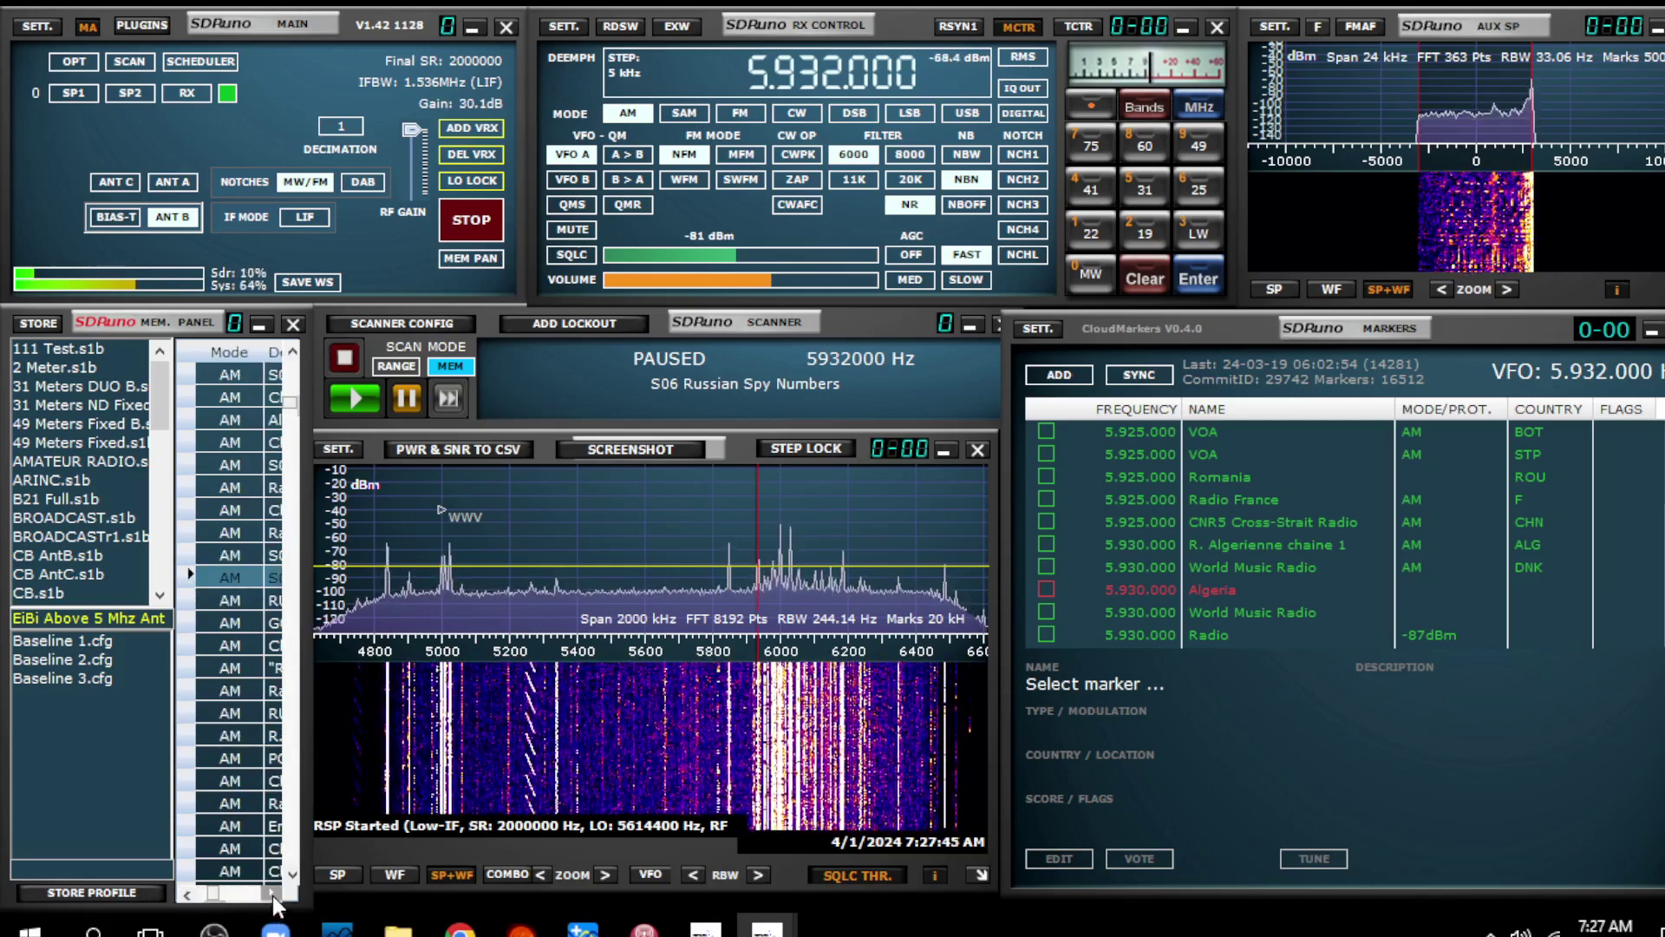
left_click(272, 895)
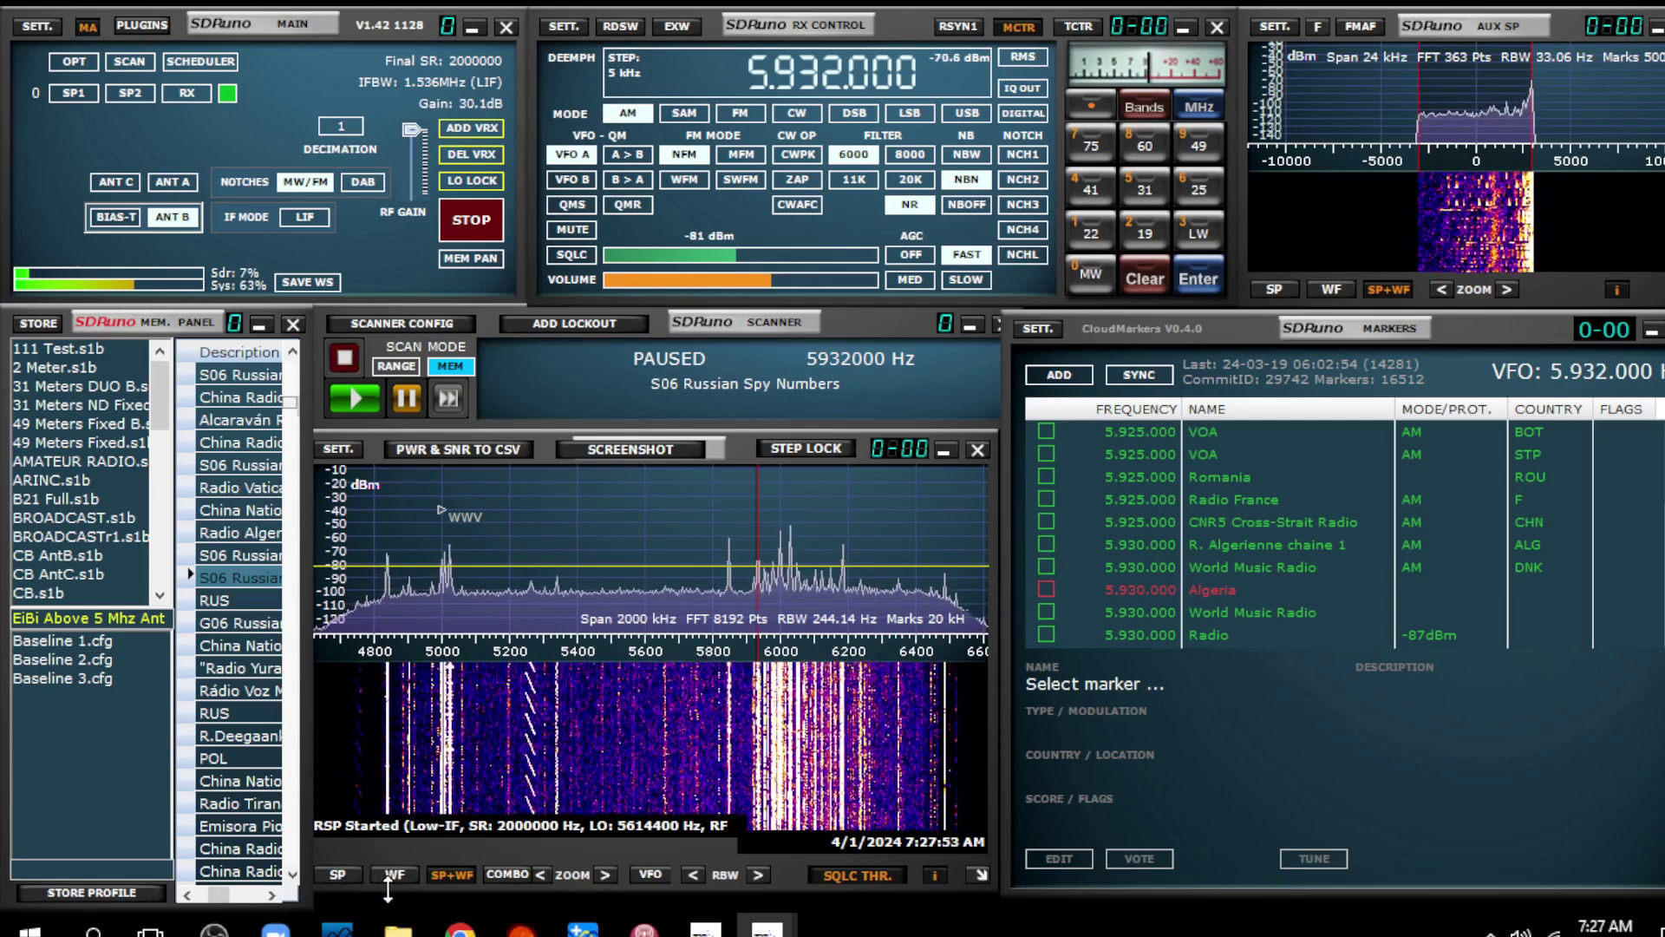
left_click(271, 894)
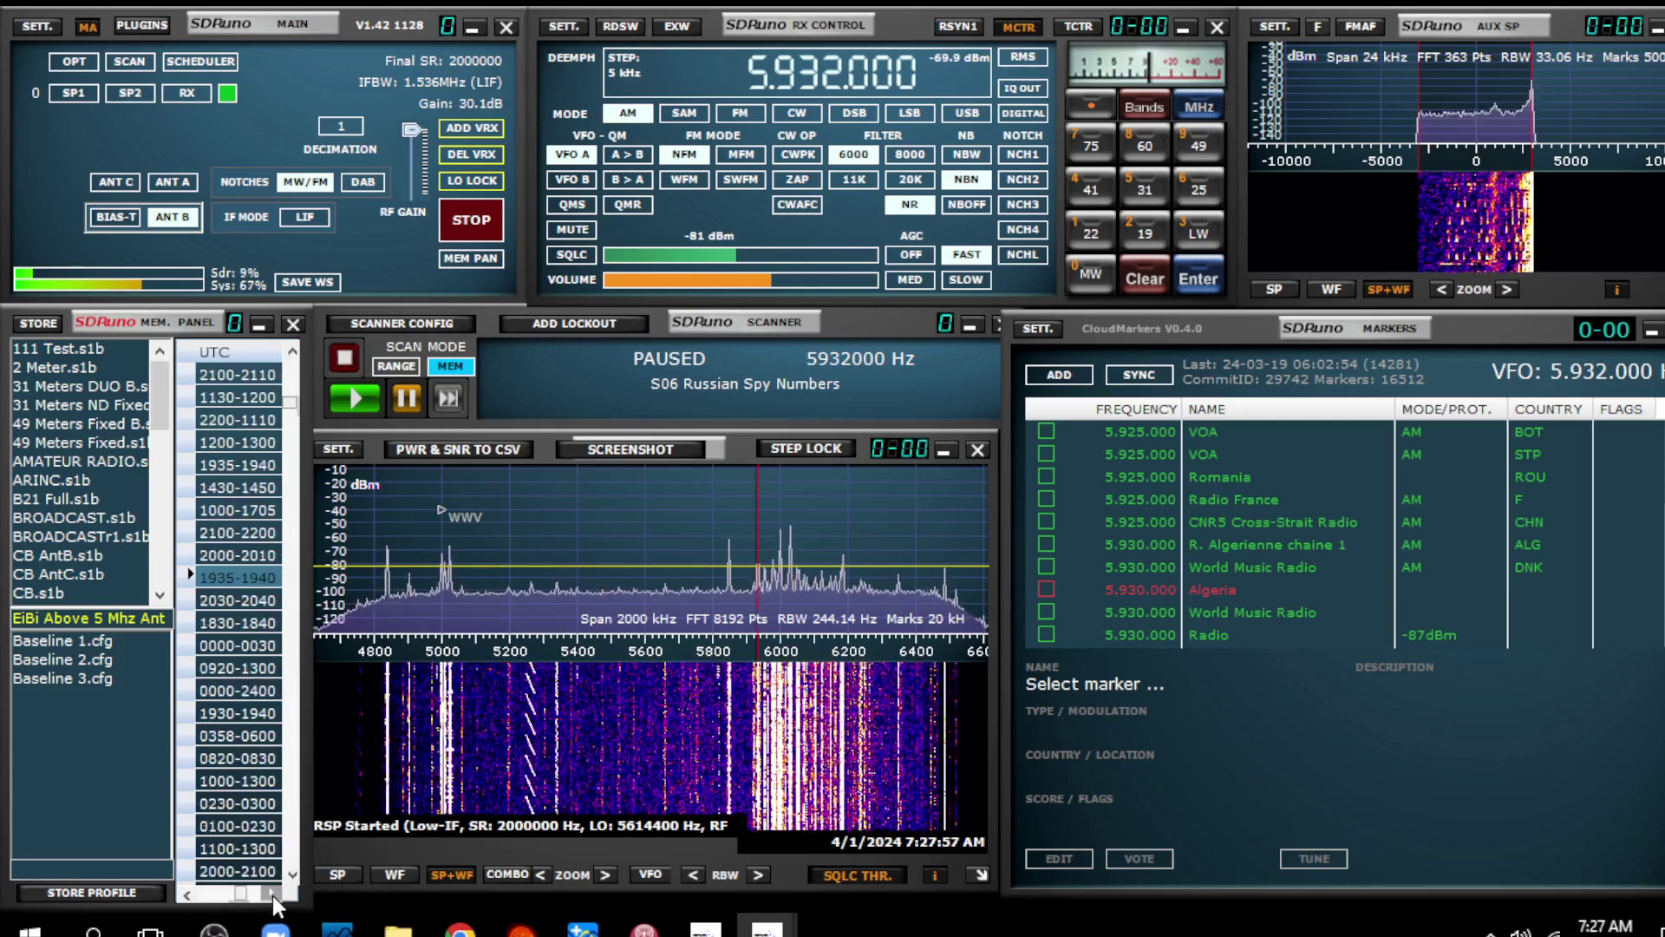
left_click(186, 893)
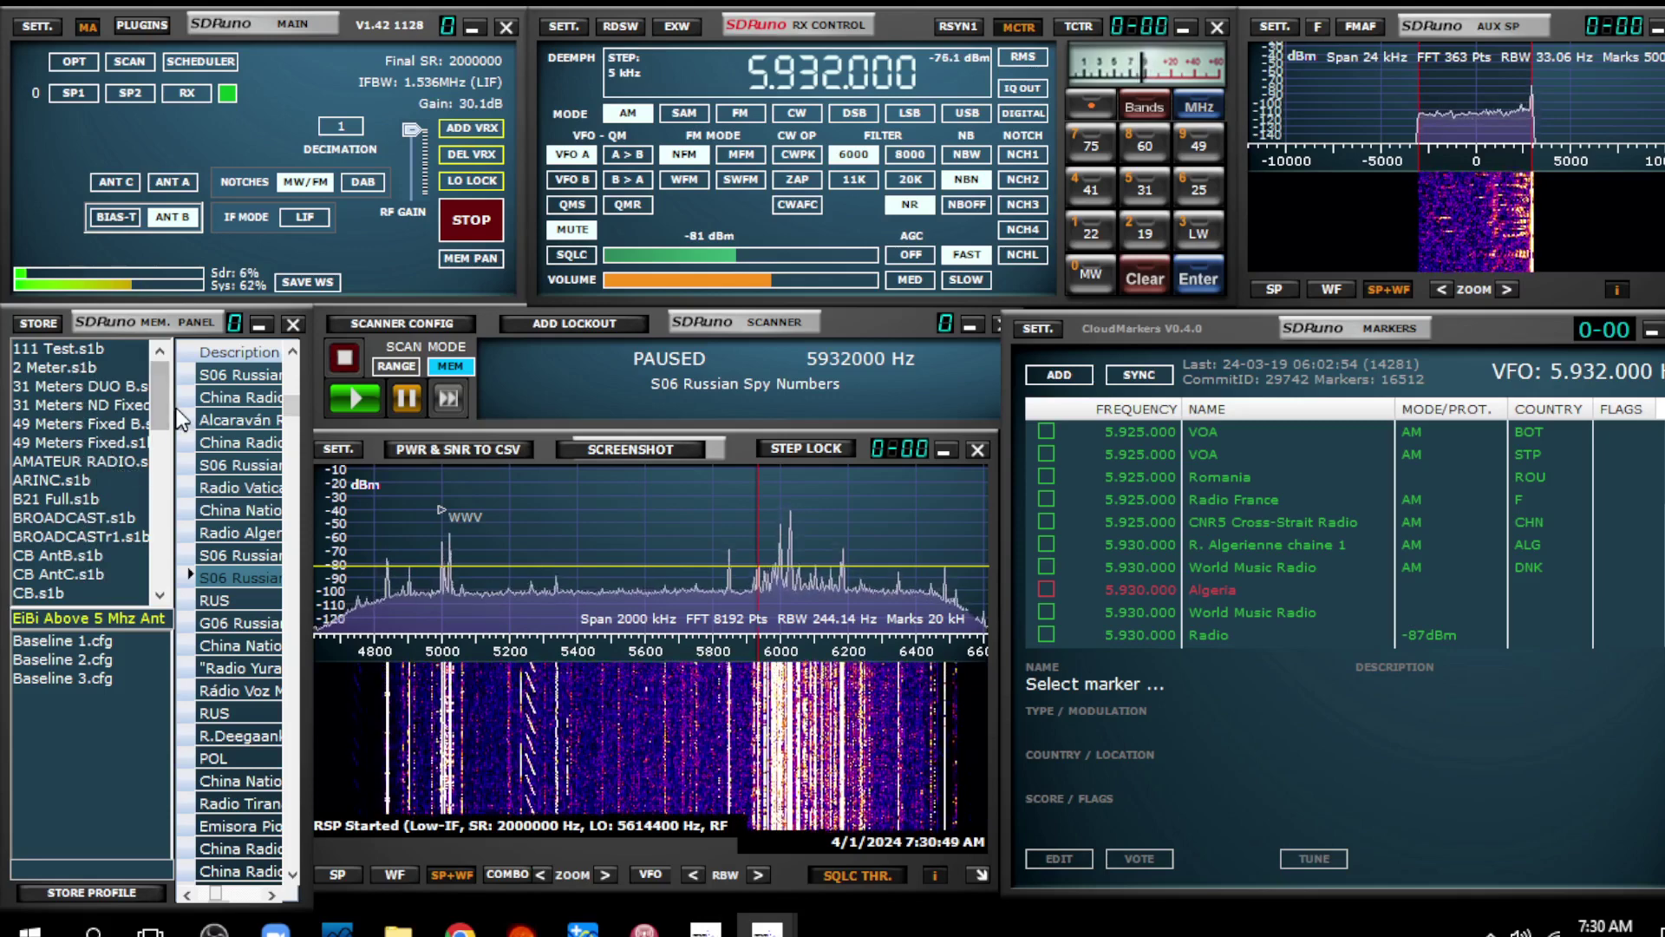
left_click_drag(165, 408, 167, 438)
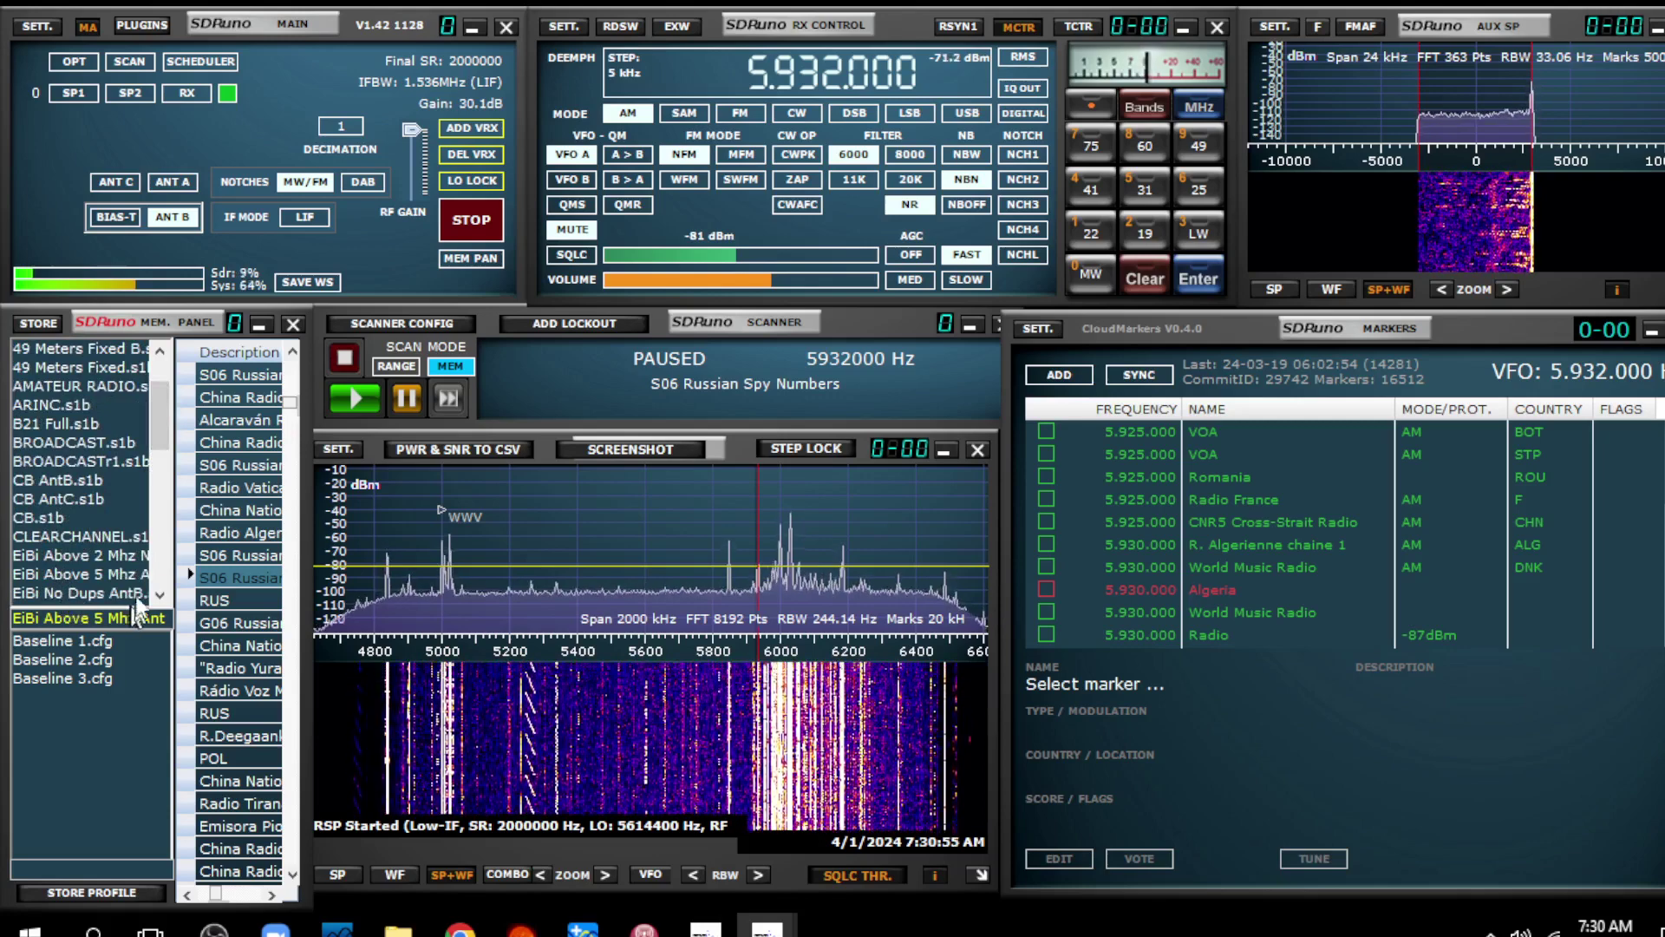
left_click_drag(165, 435, 166, 450)
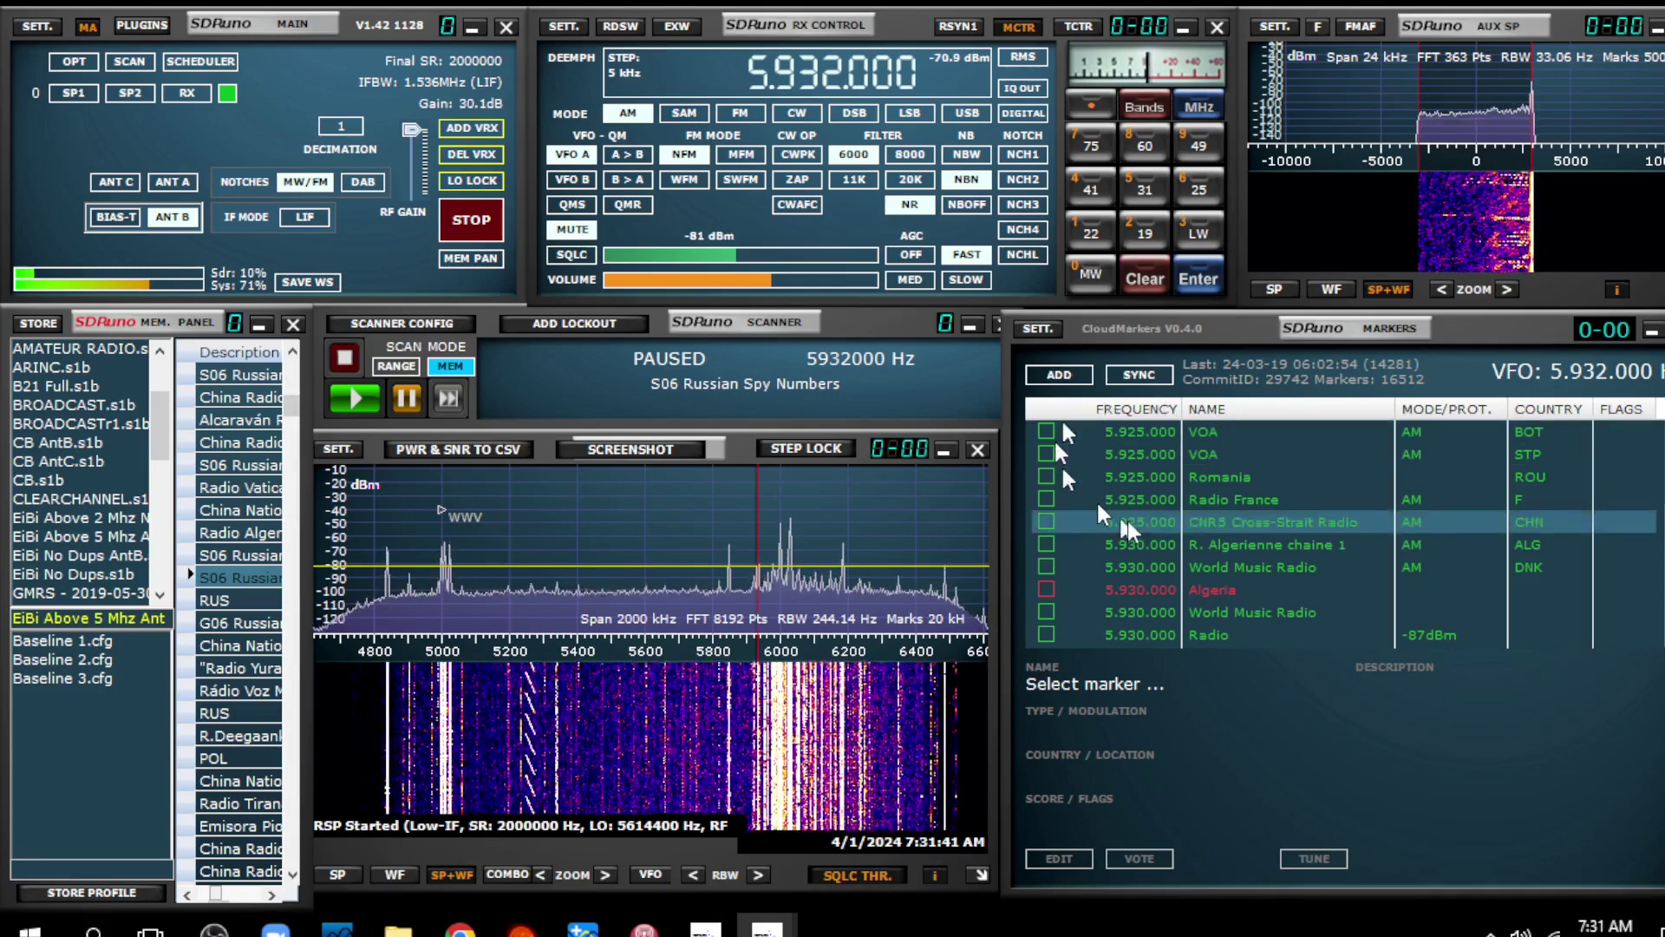
Resume the memory scan, pause it on the G06 Russian Spy Numbers entry at 5934000 Hz and mute the audio.
left_click(362, 402)
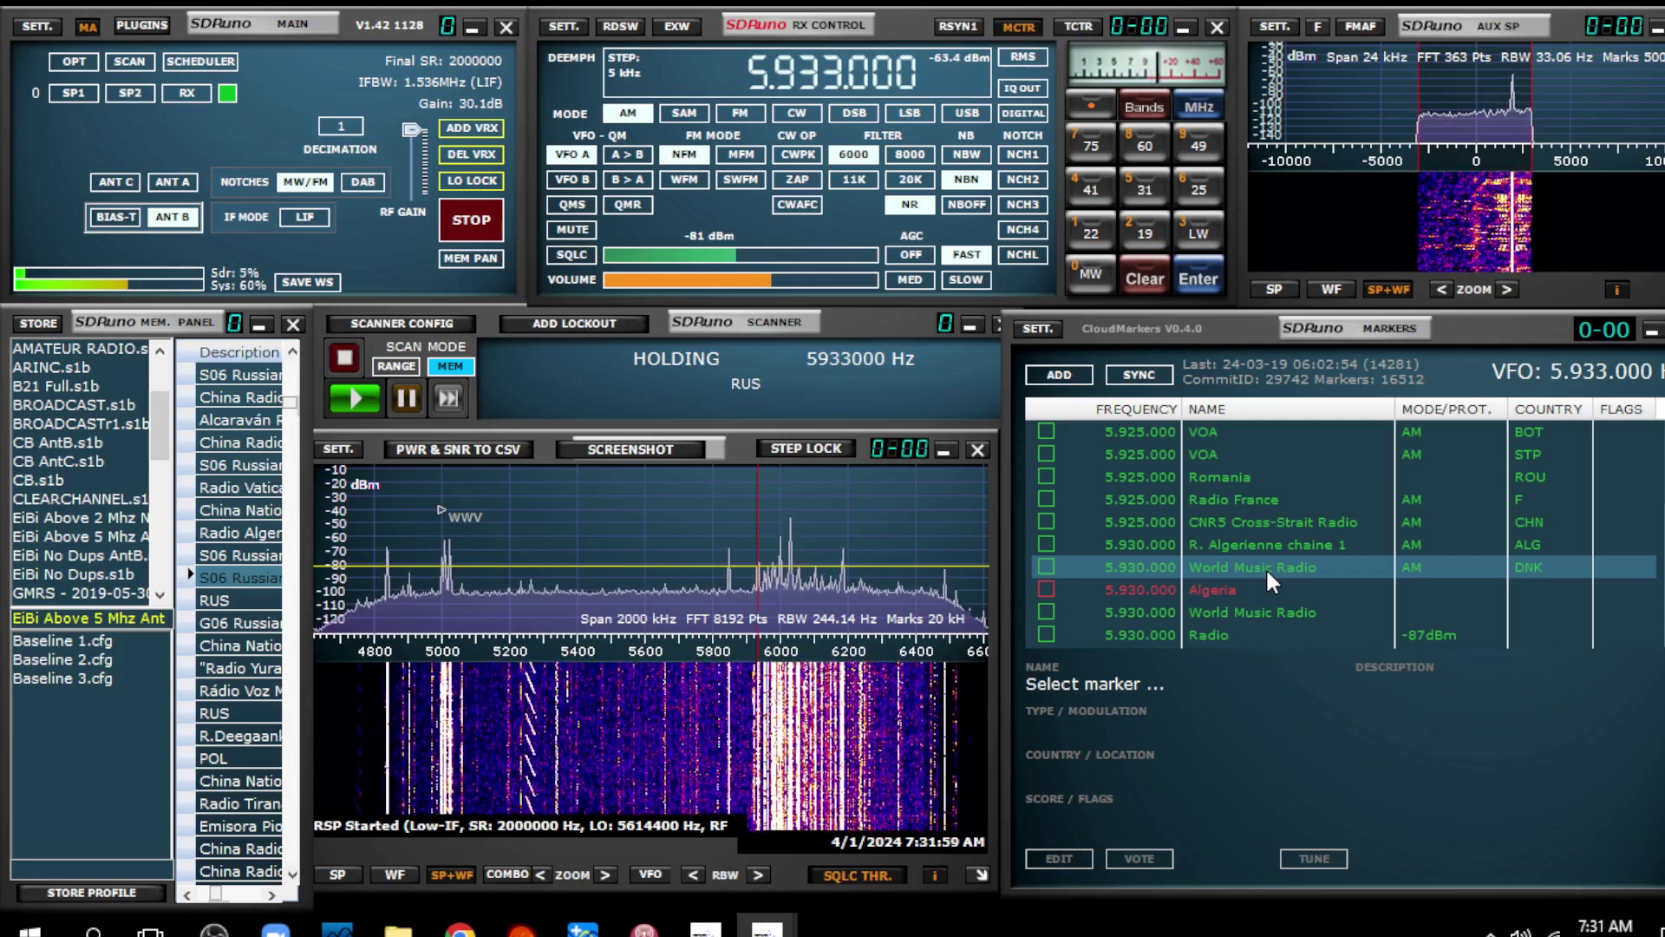
left_click(408, 397)
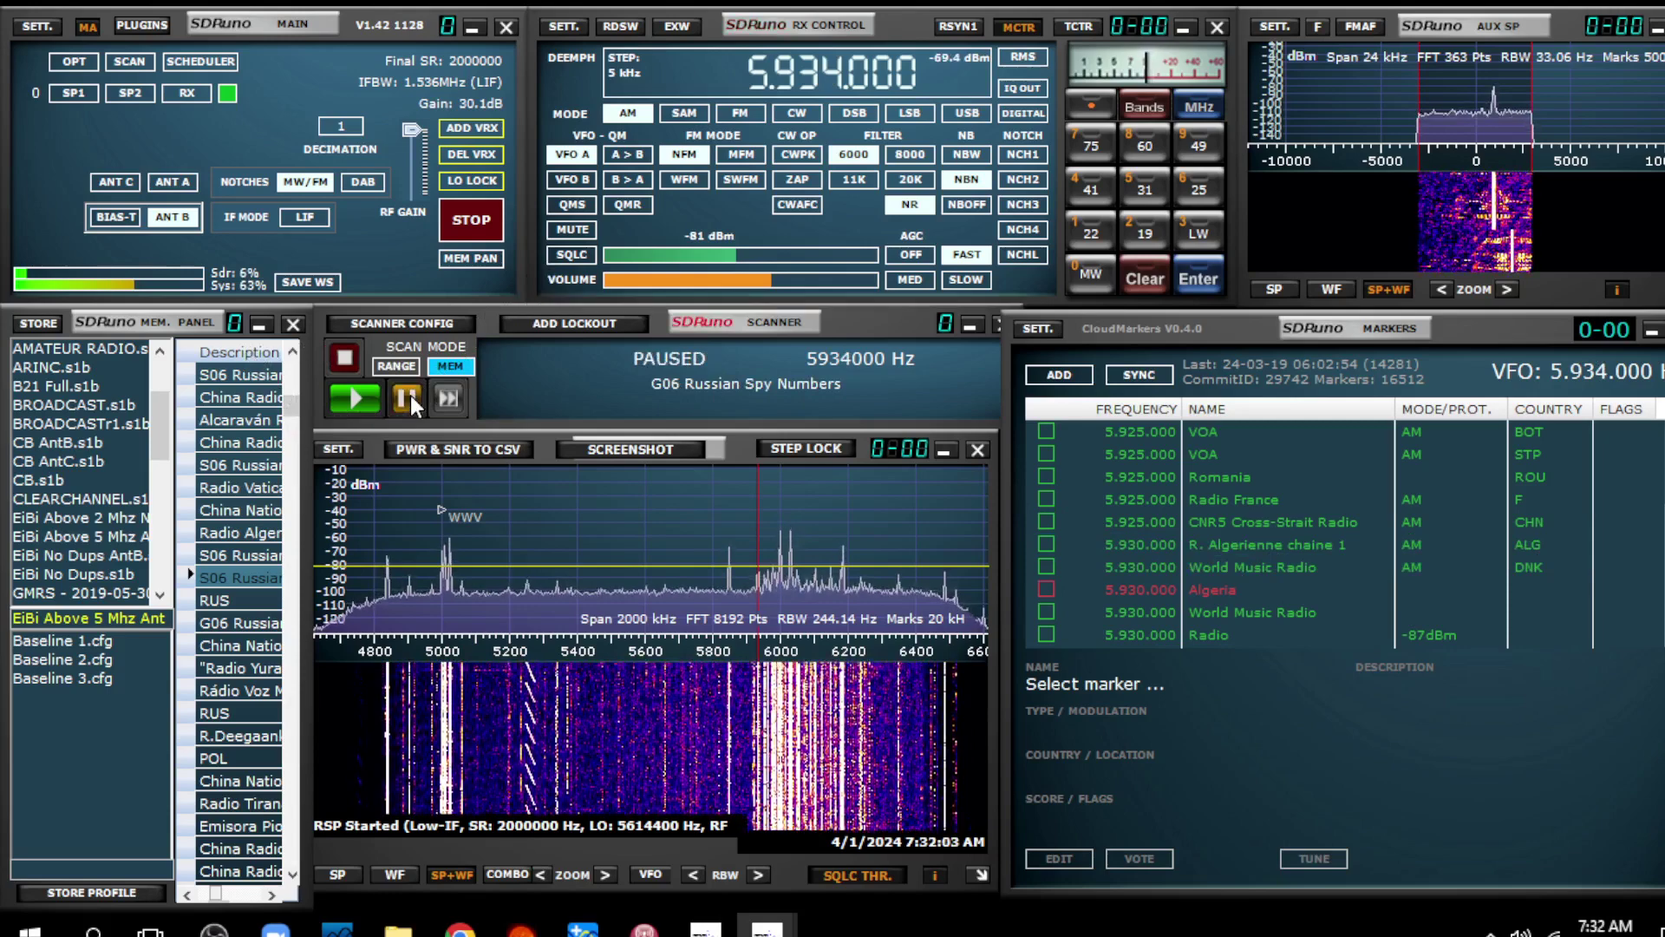
left_click(585, 232)
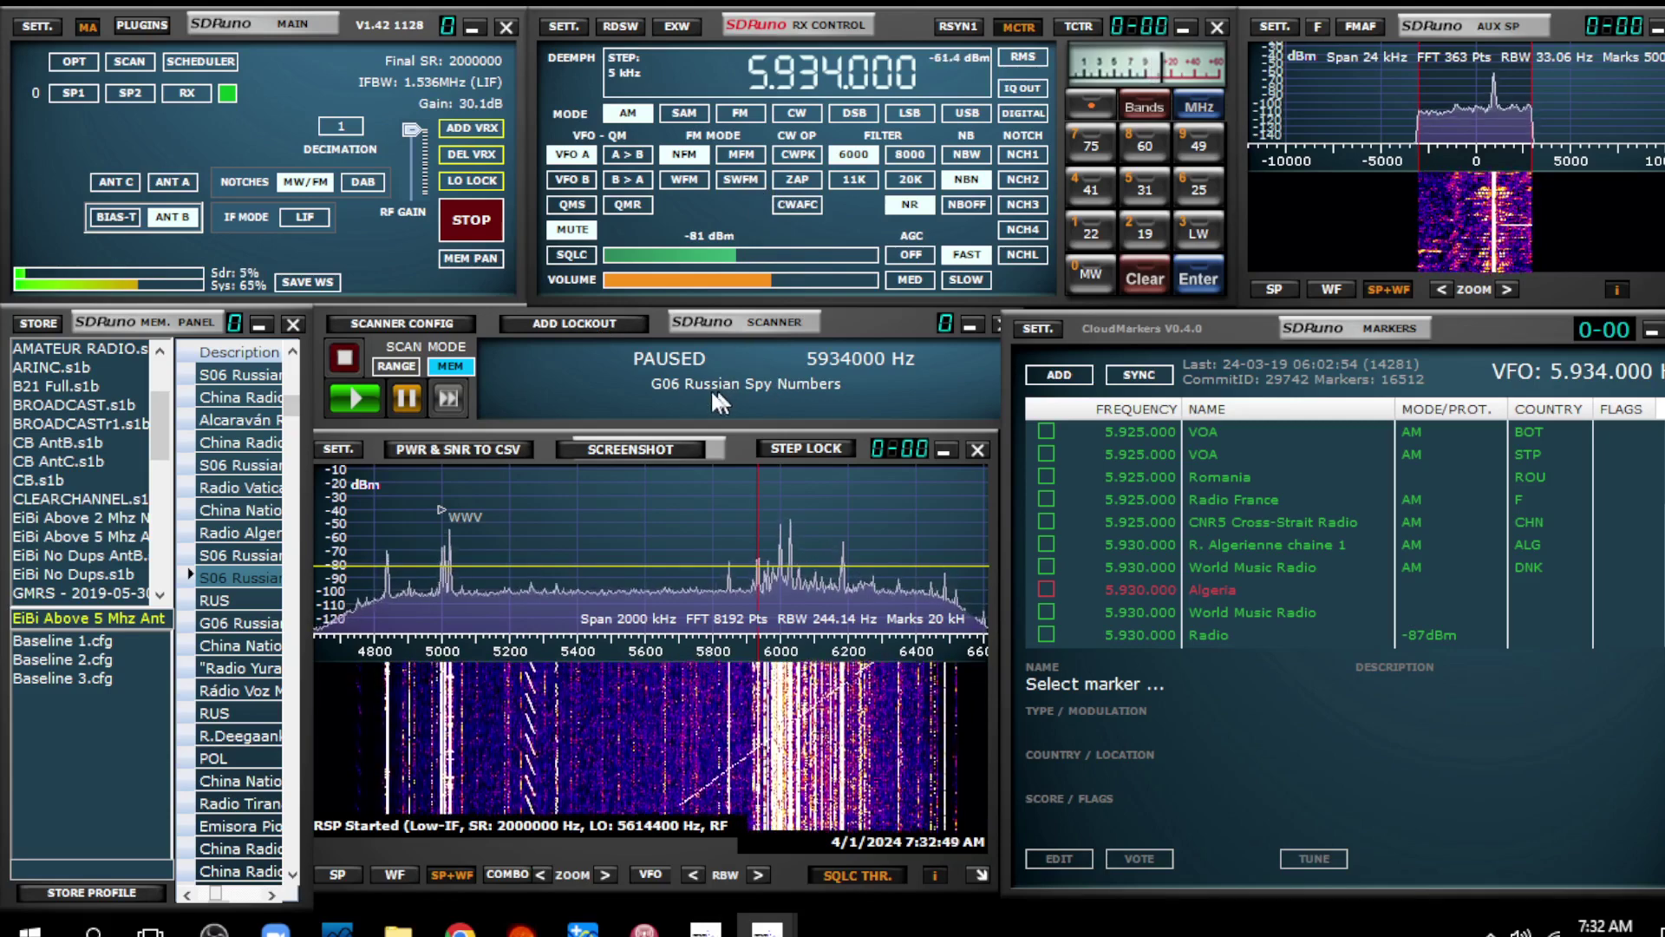
Review the hold time in the scanner configuration and close it without changes.
left_click(410, 321)
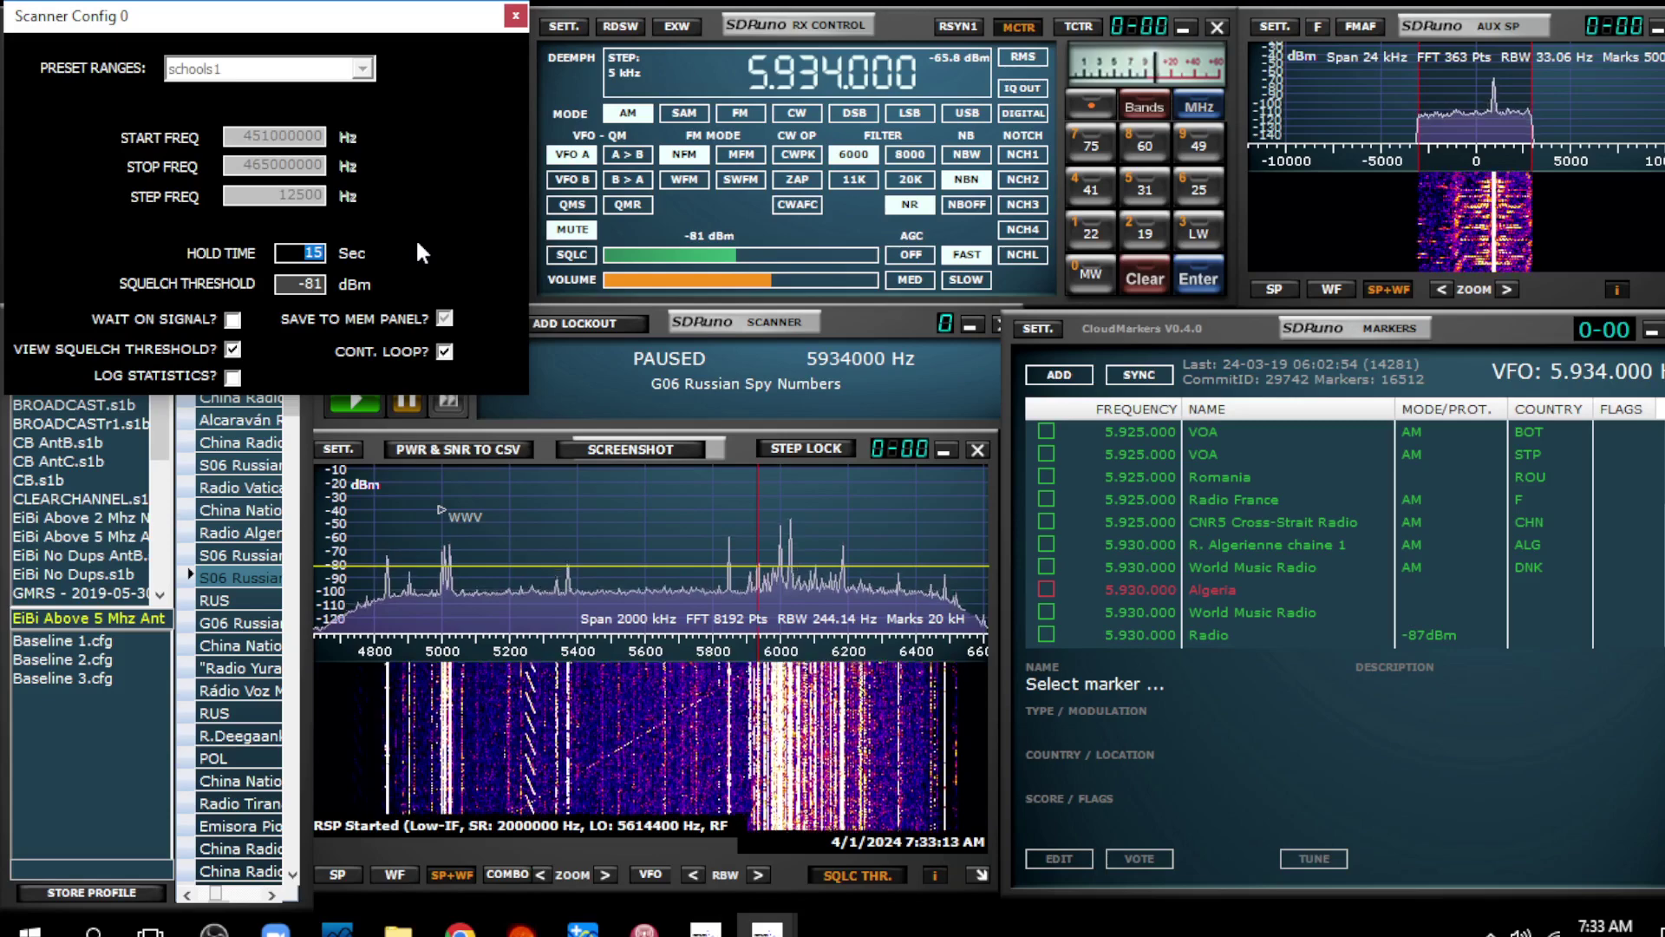
left_click(517, 17)
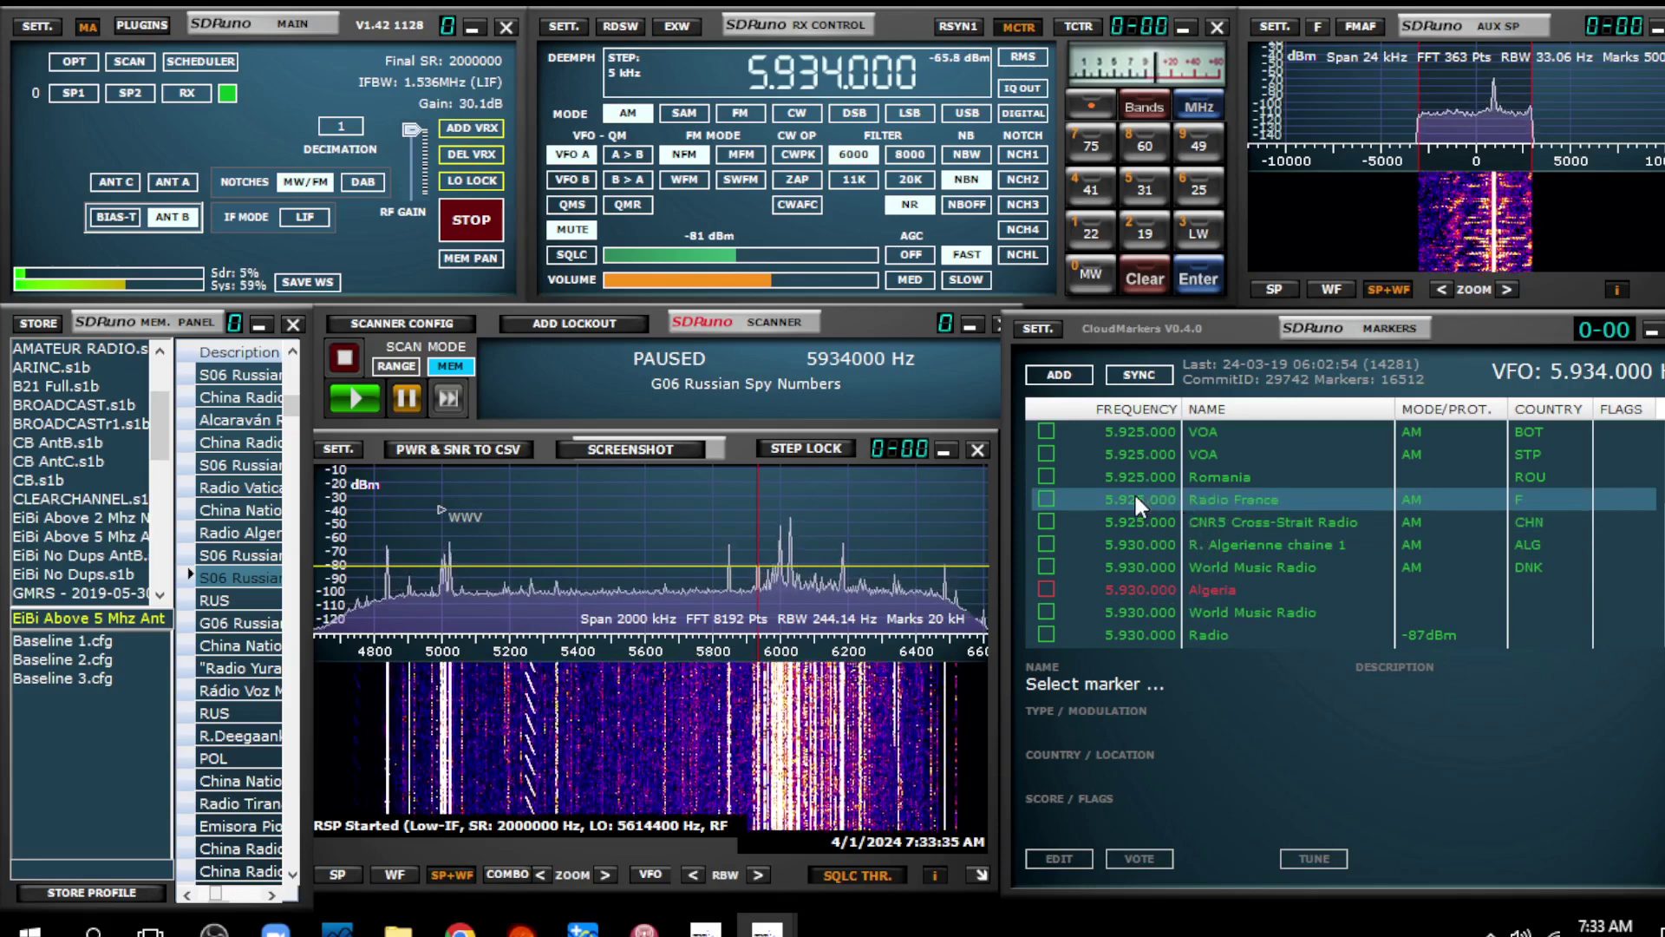
Display the 5.925.000 Radio France marker on the spectrum and select its entry to show the marker details.
left_click(1047, 498)
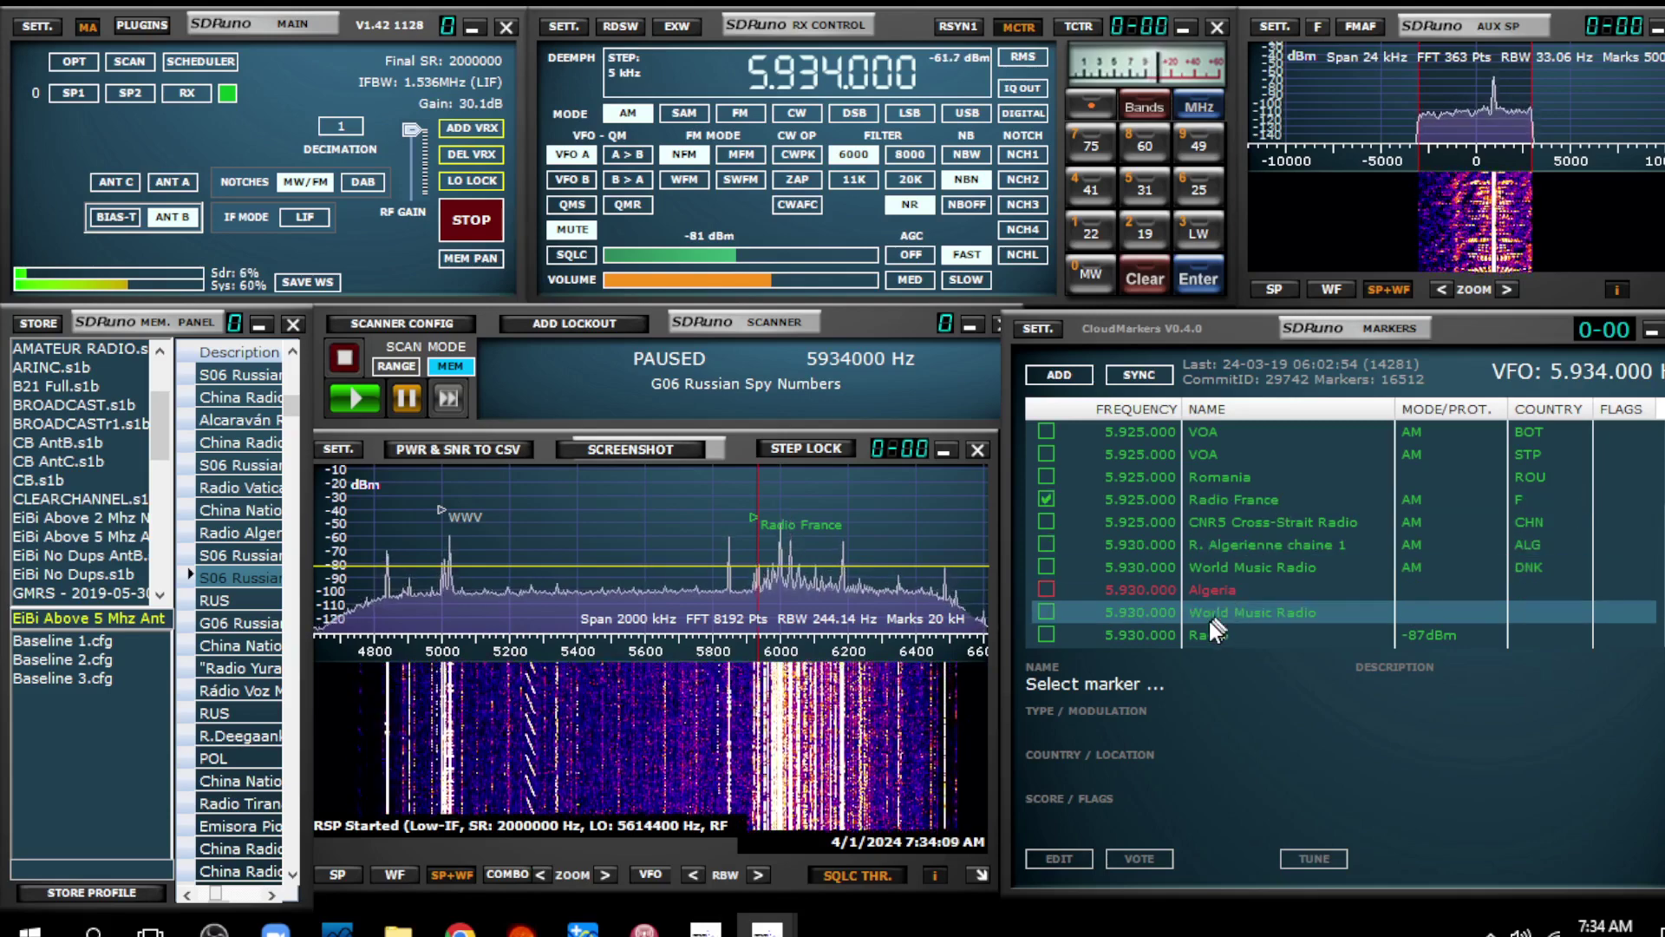
left_click(1237, 498)
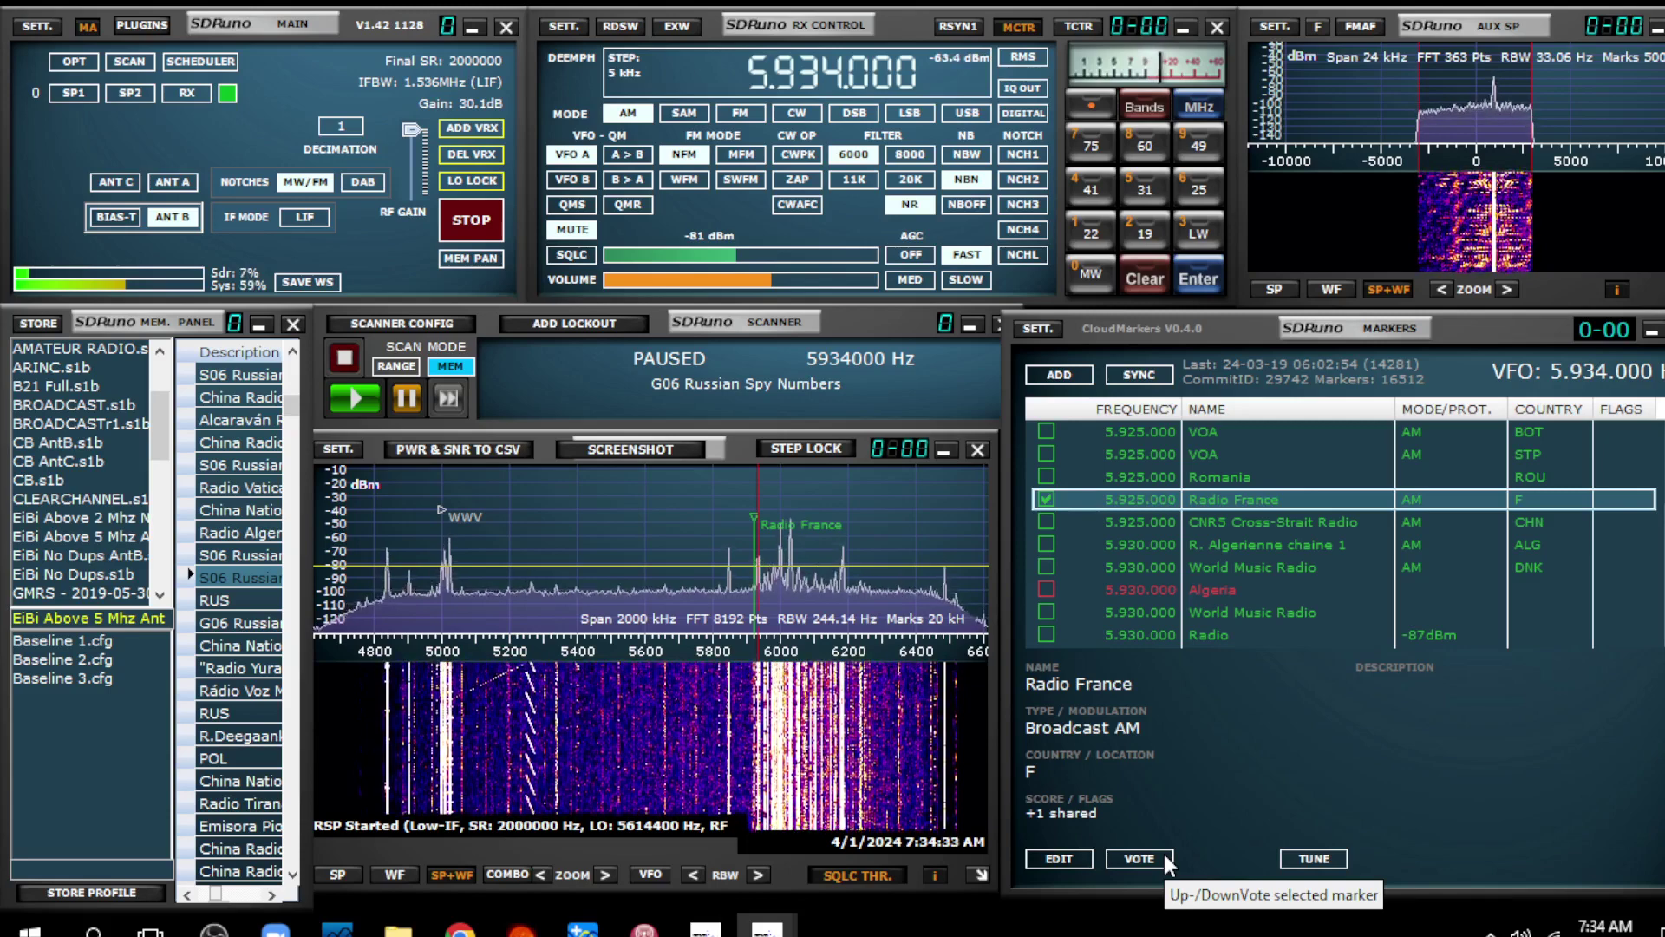
Review the editable fields and tuning parameter modes of the Radio France marker, and leave the editor without saving.
left_click(1049, 859)
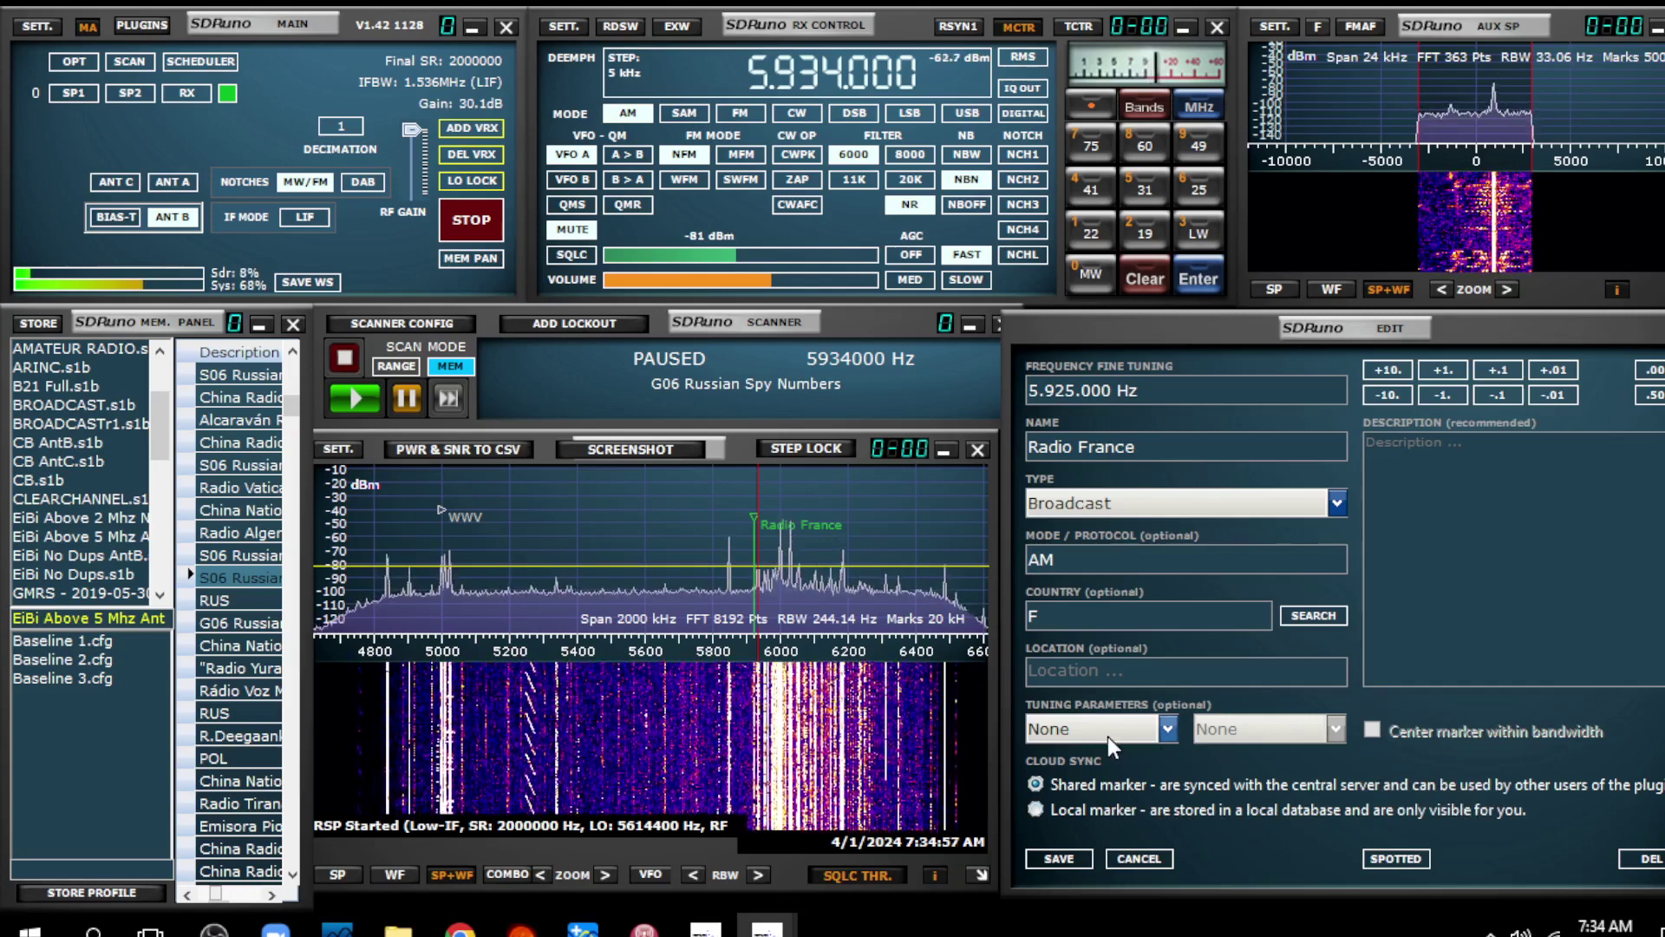
left_click(1168, 728)
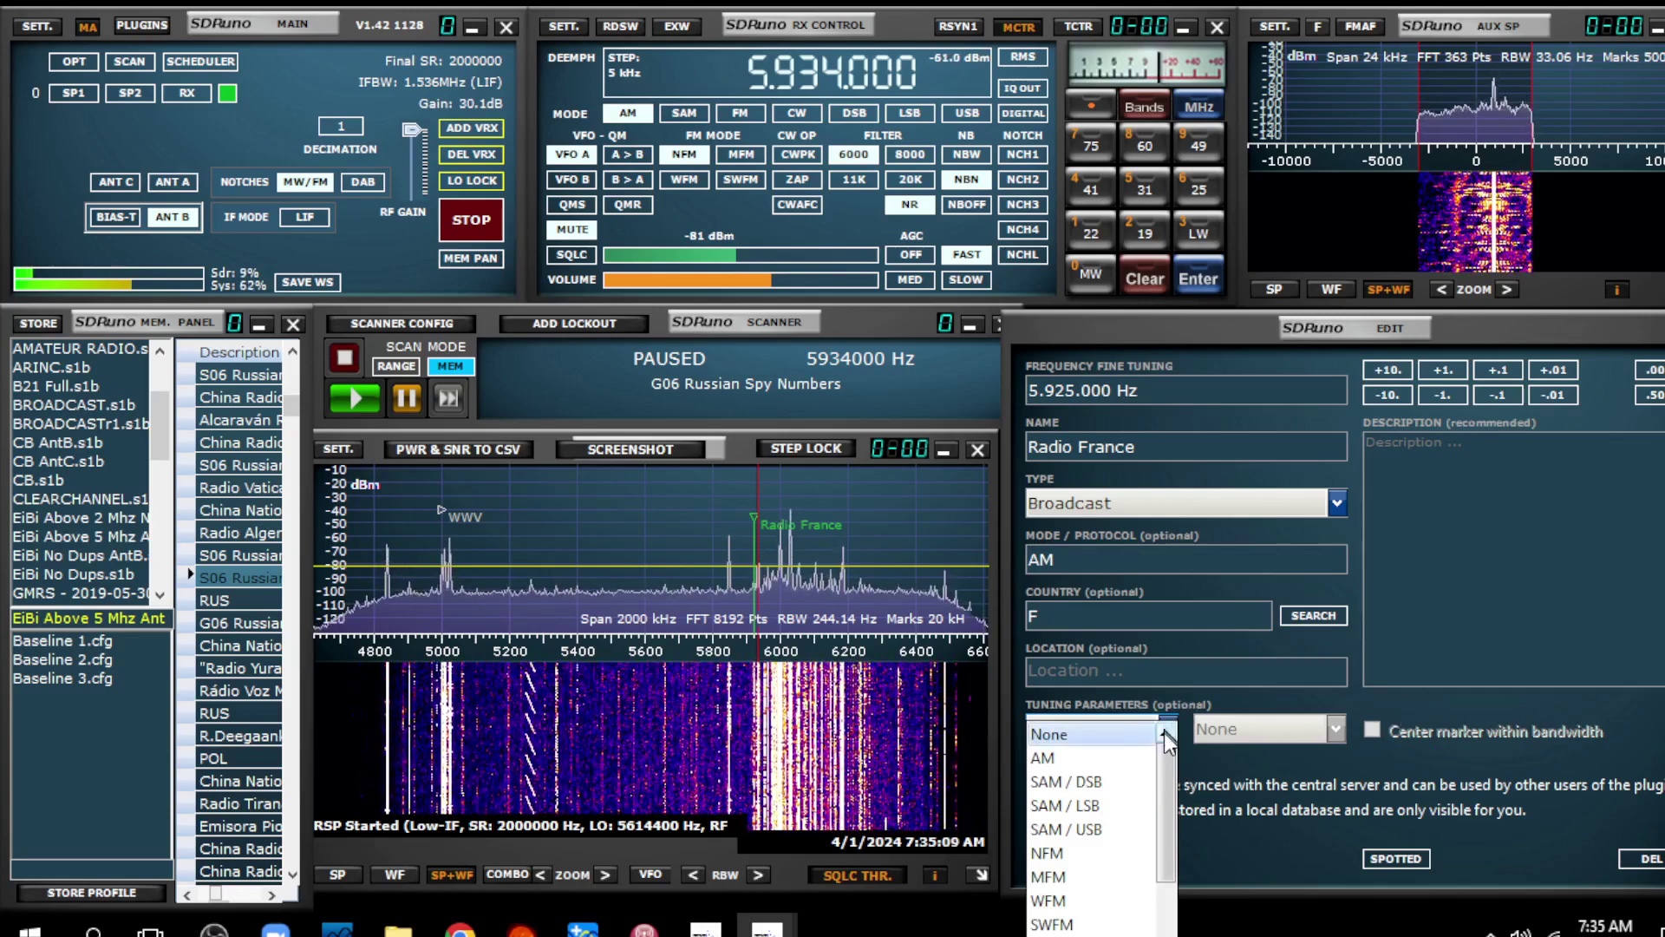
left_click(1268, 771)
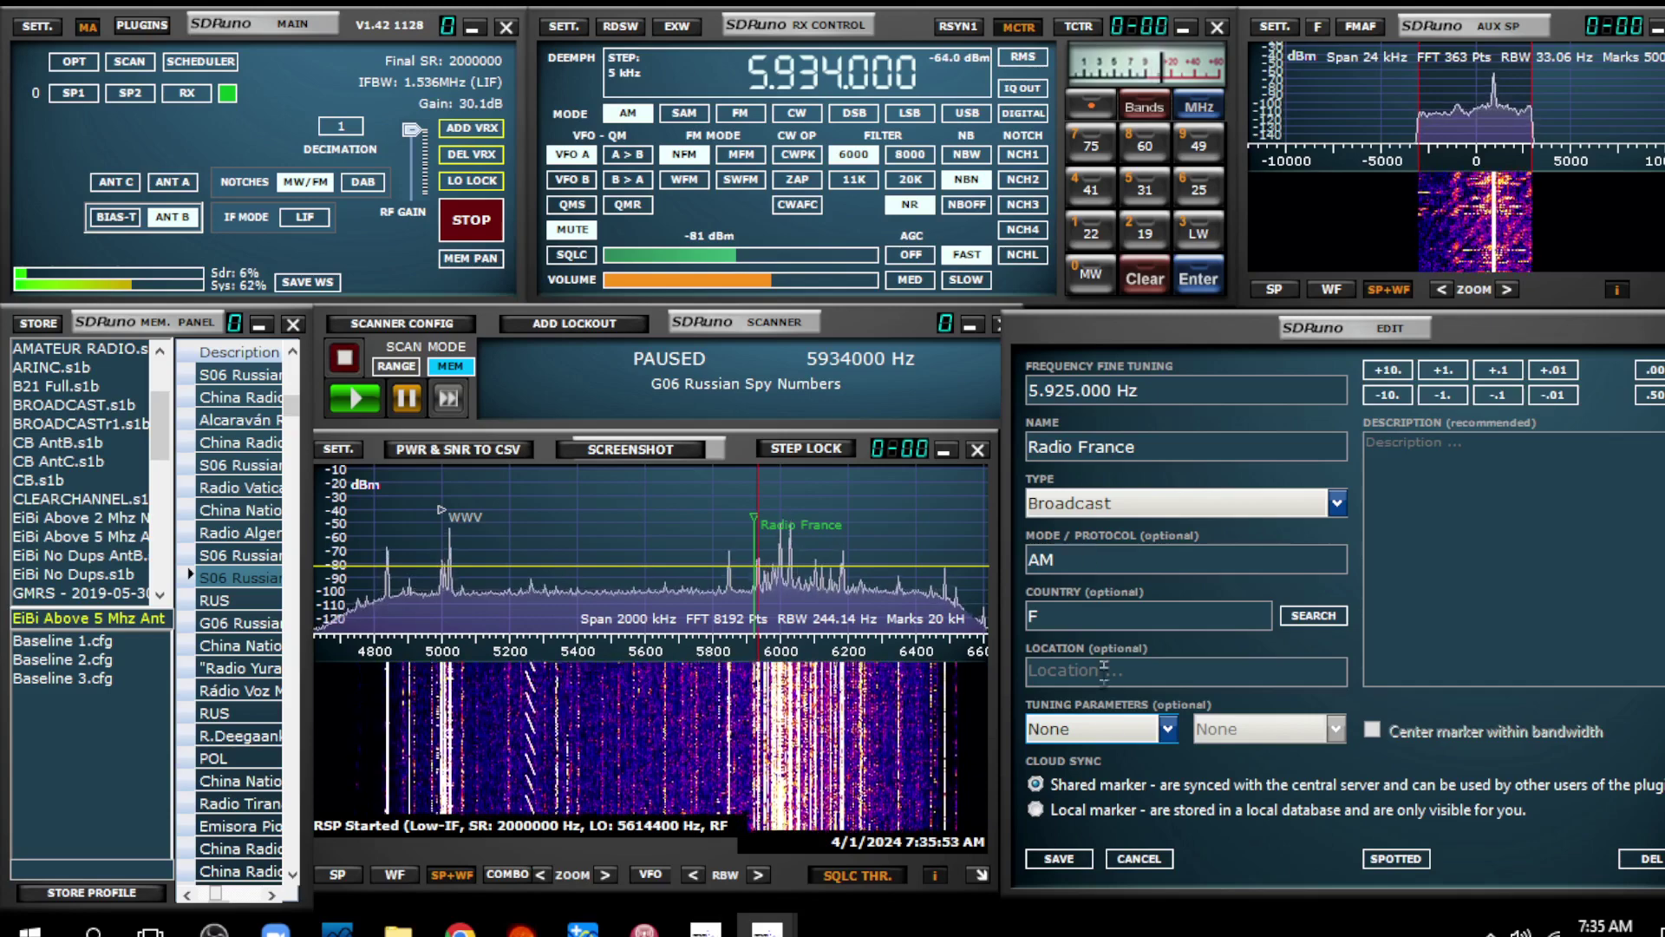
left_click(1139, 859)
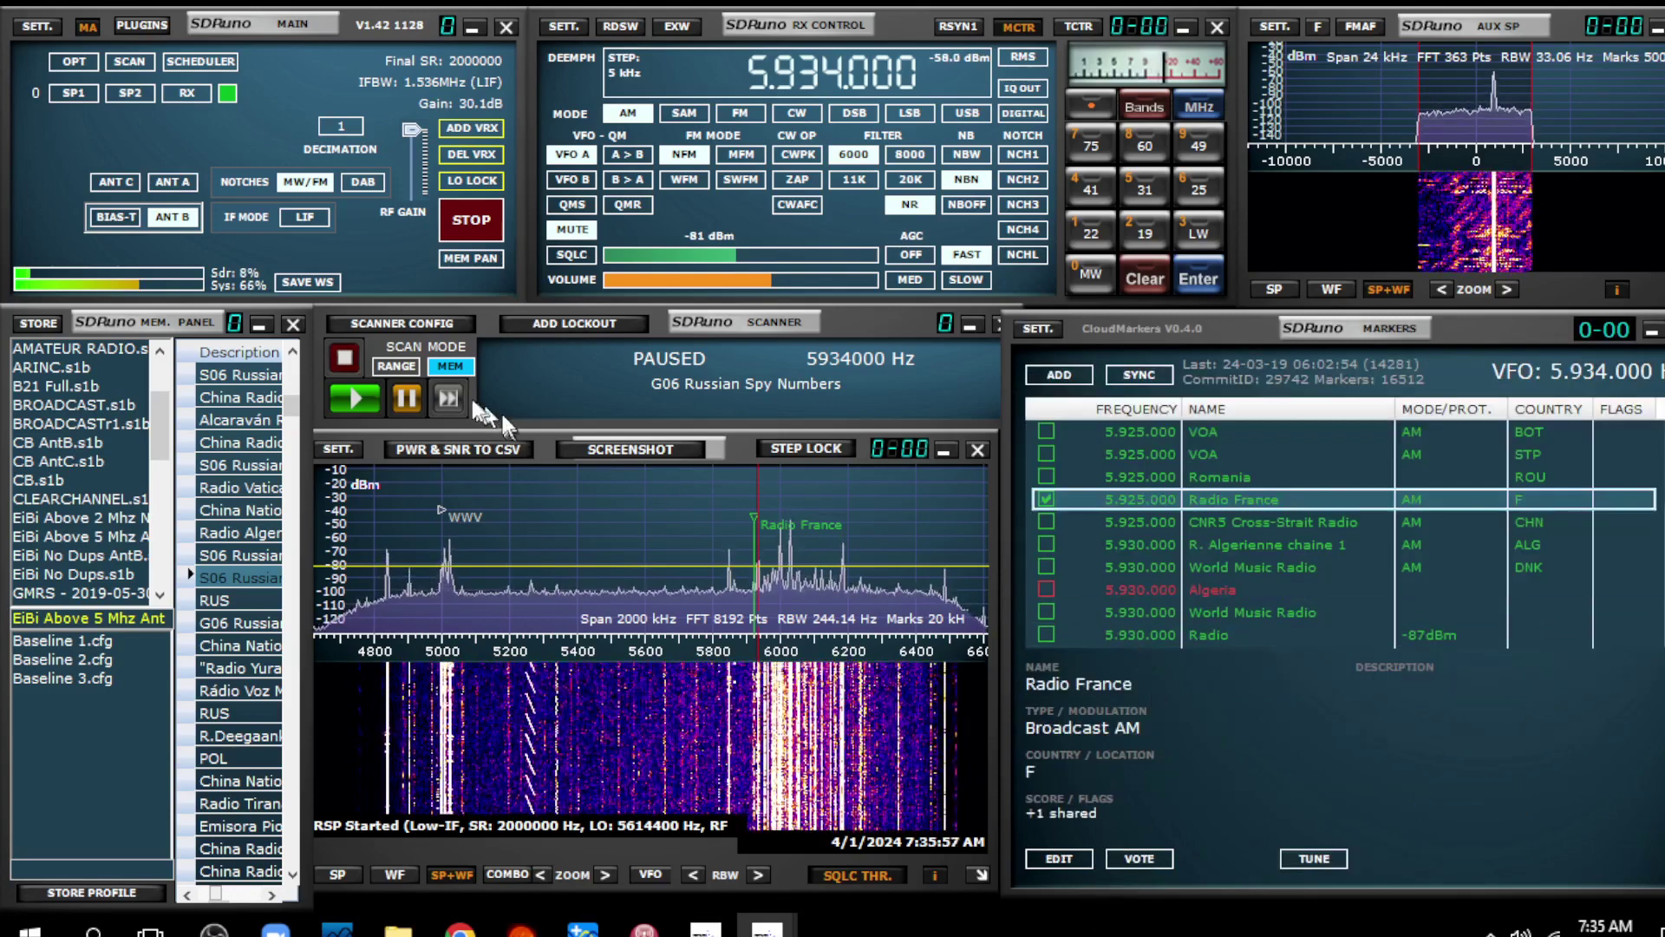
Resume the memory scan, skip ahead through the held stations, pause on Echo of Hope VOH at 5995000 Hz and mute the audio.
left_click(358, 399)
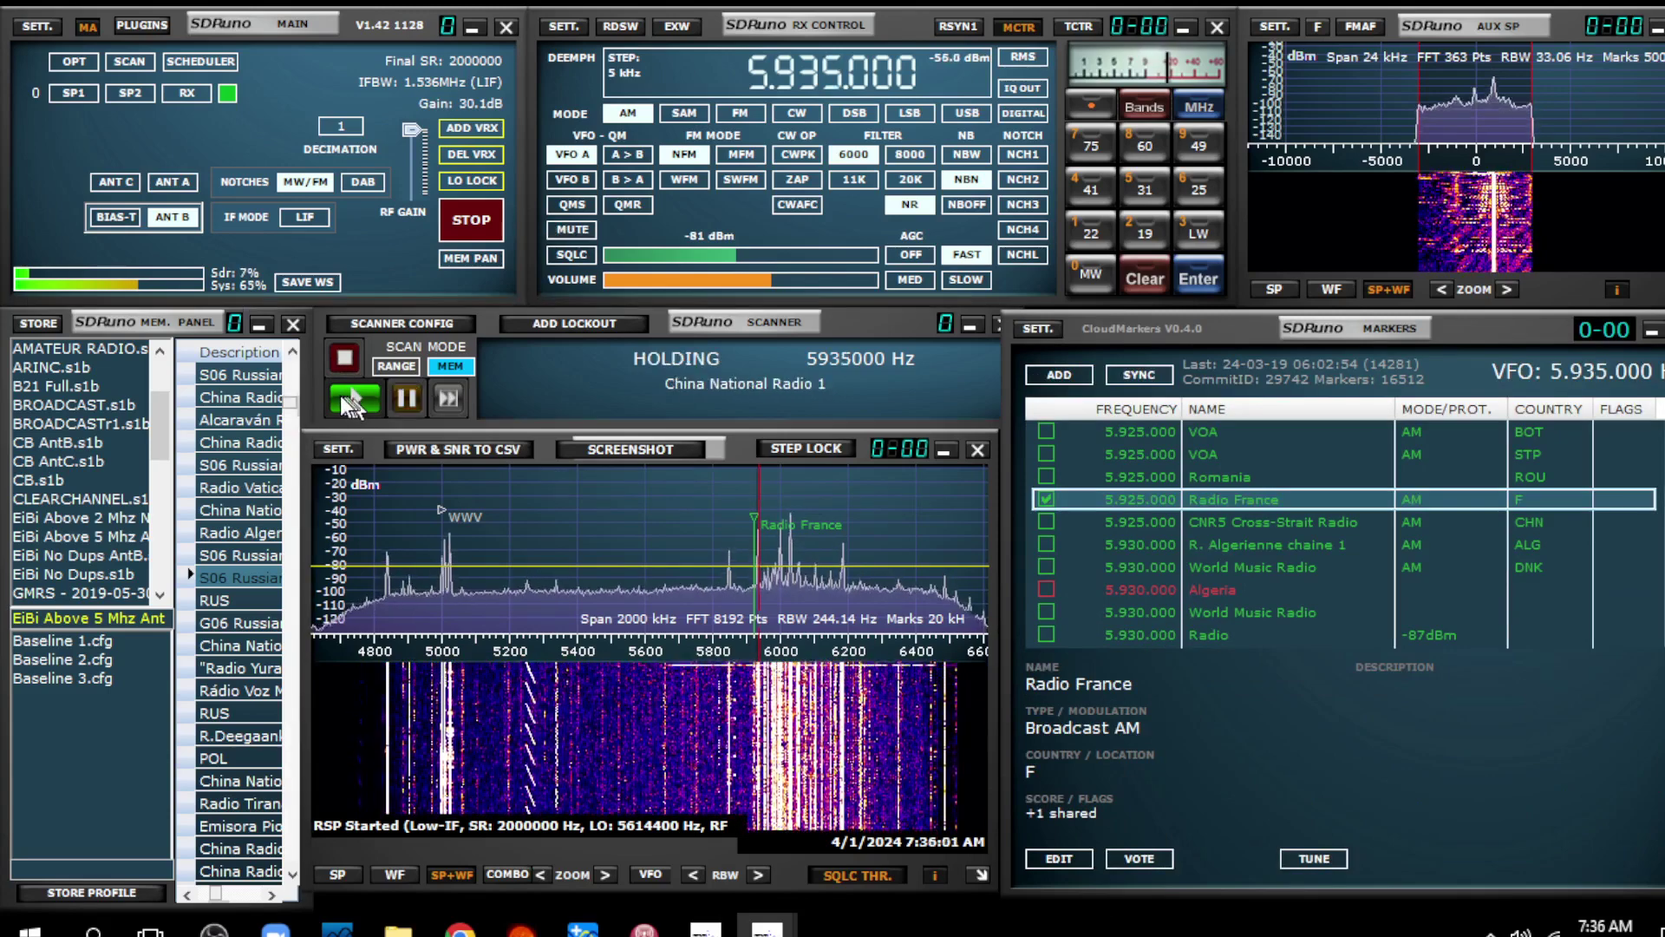
left_click(448, 407)
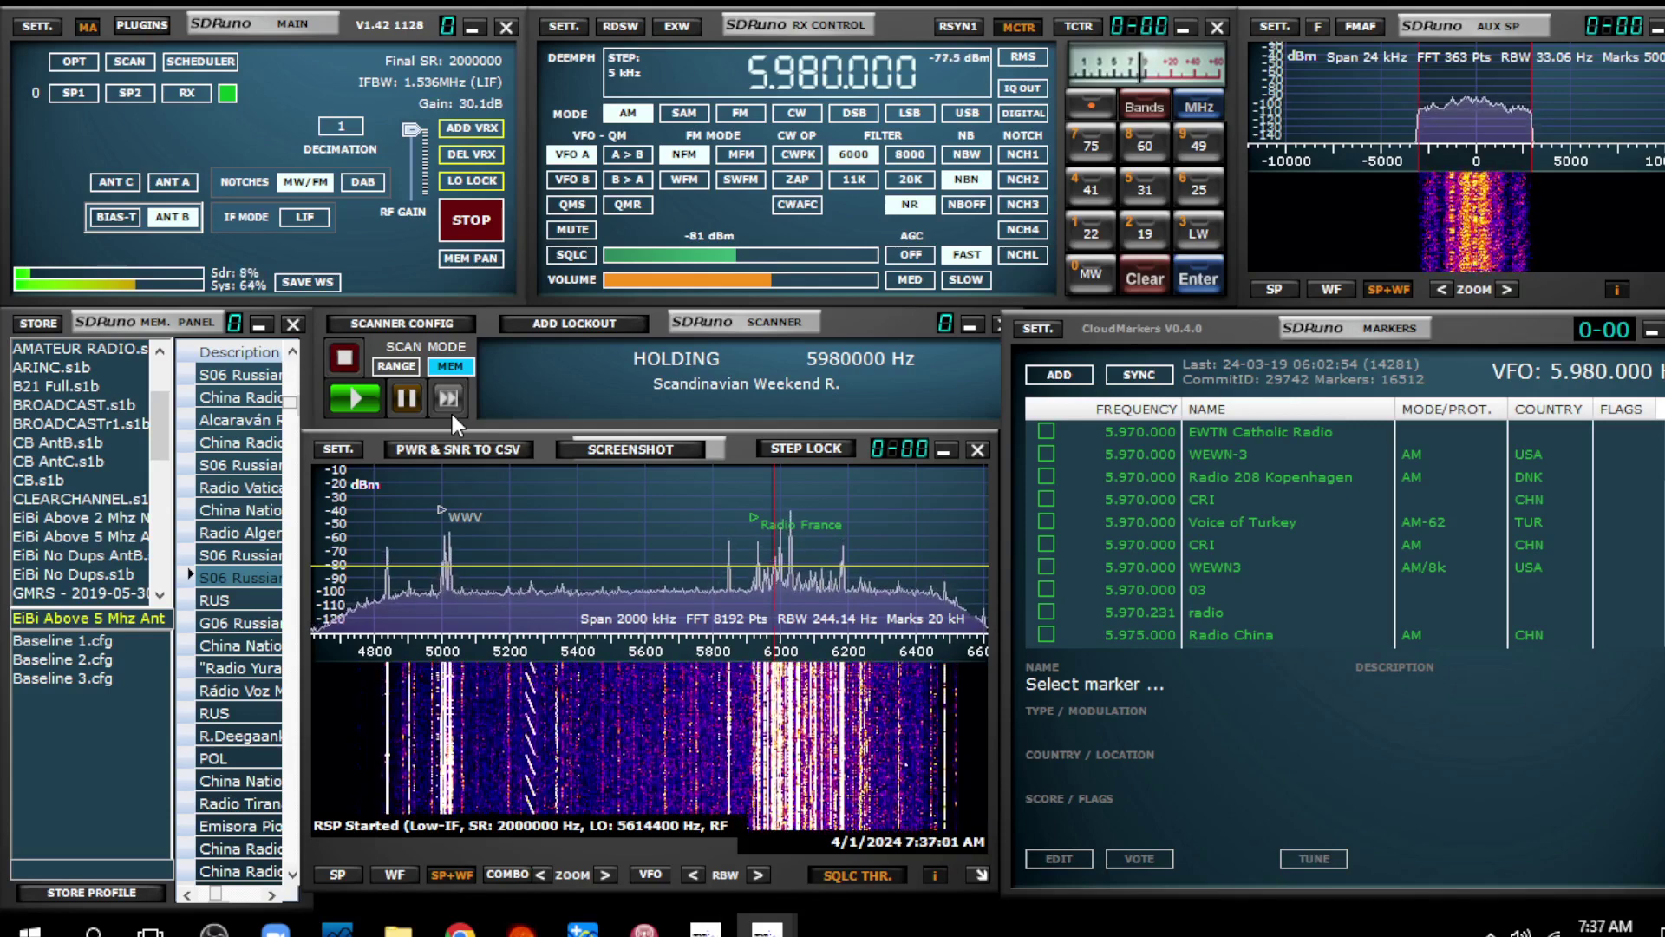
left_click(450, 409)
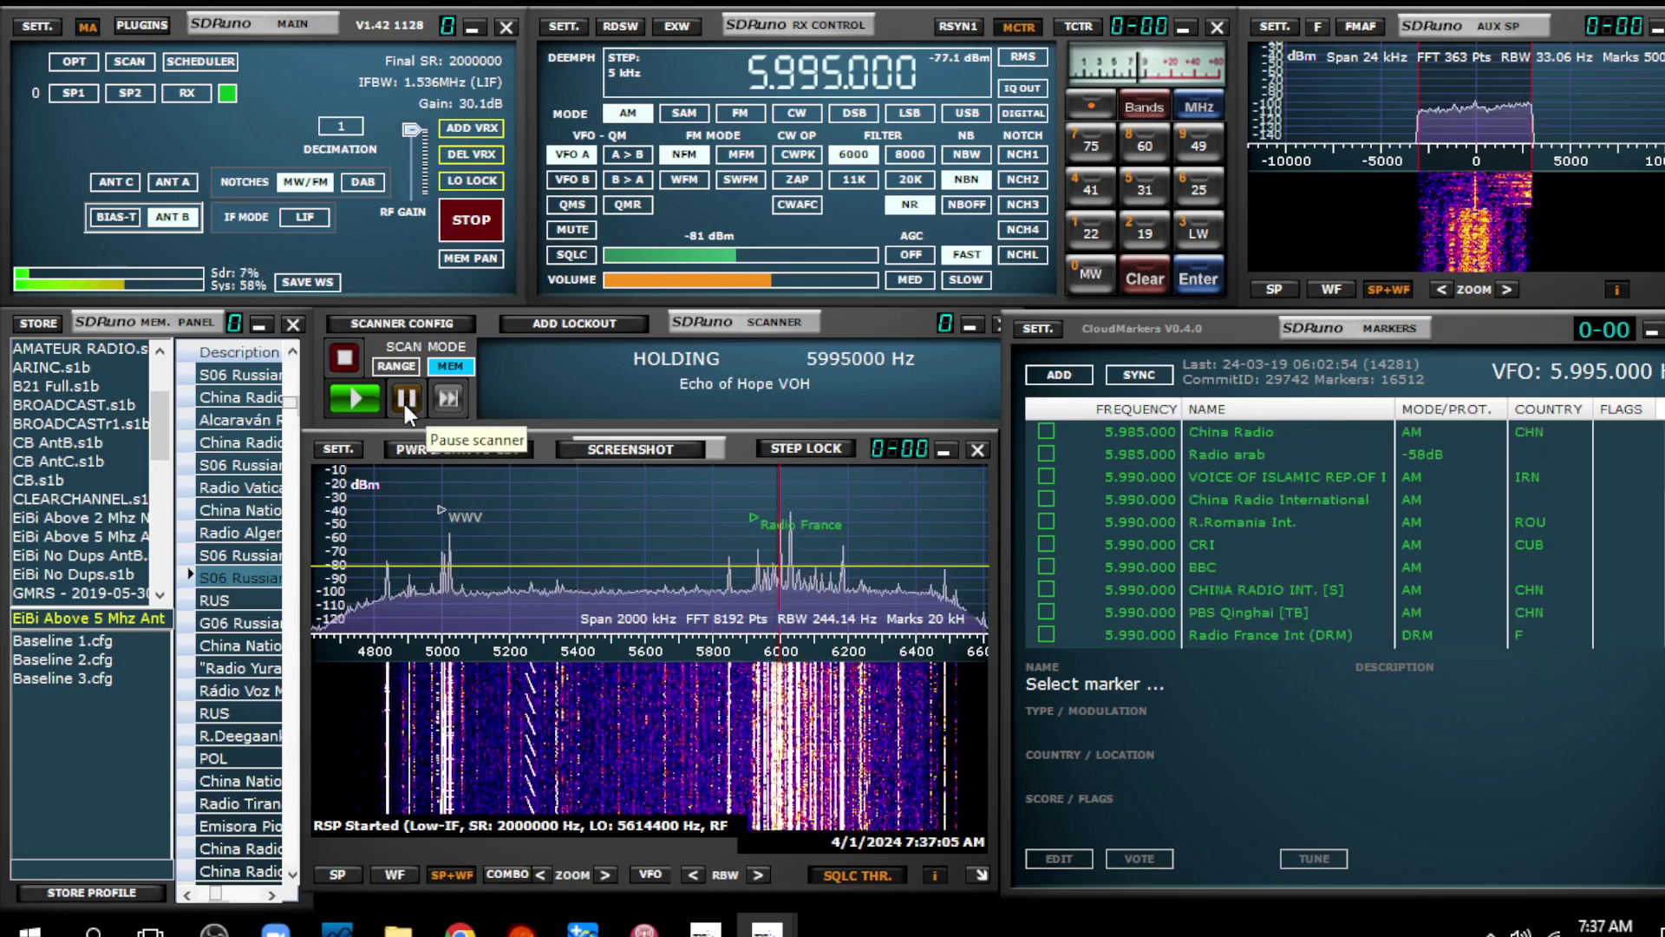
left_click(406, 397)
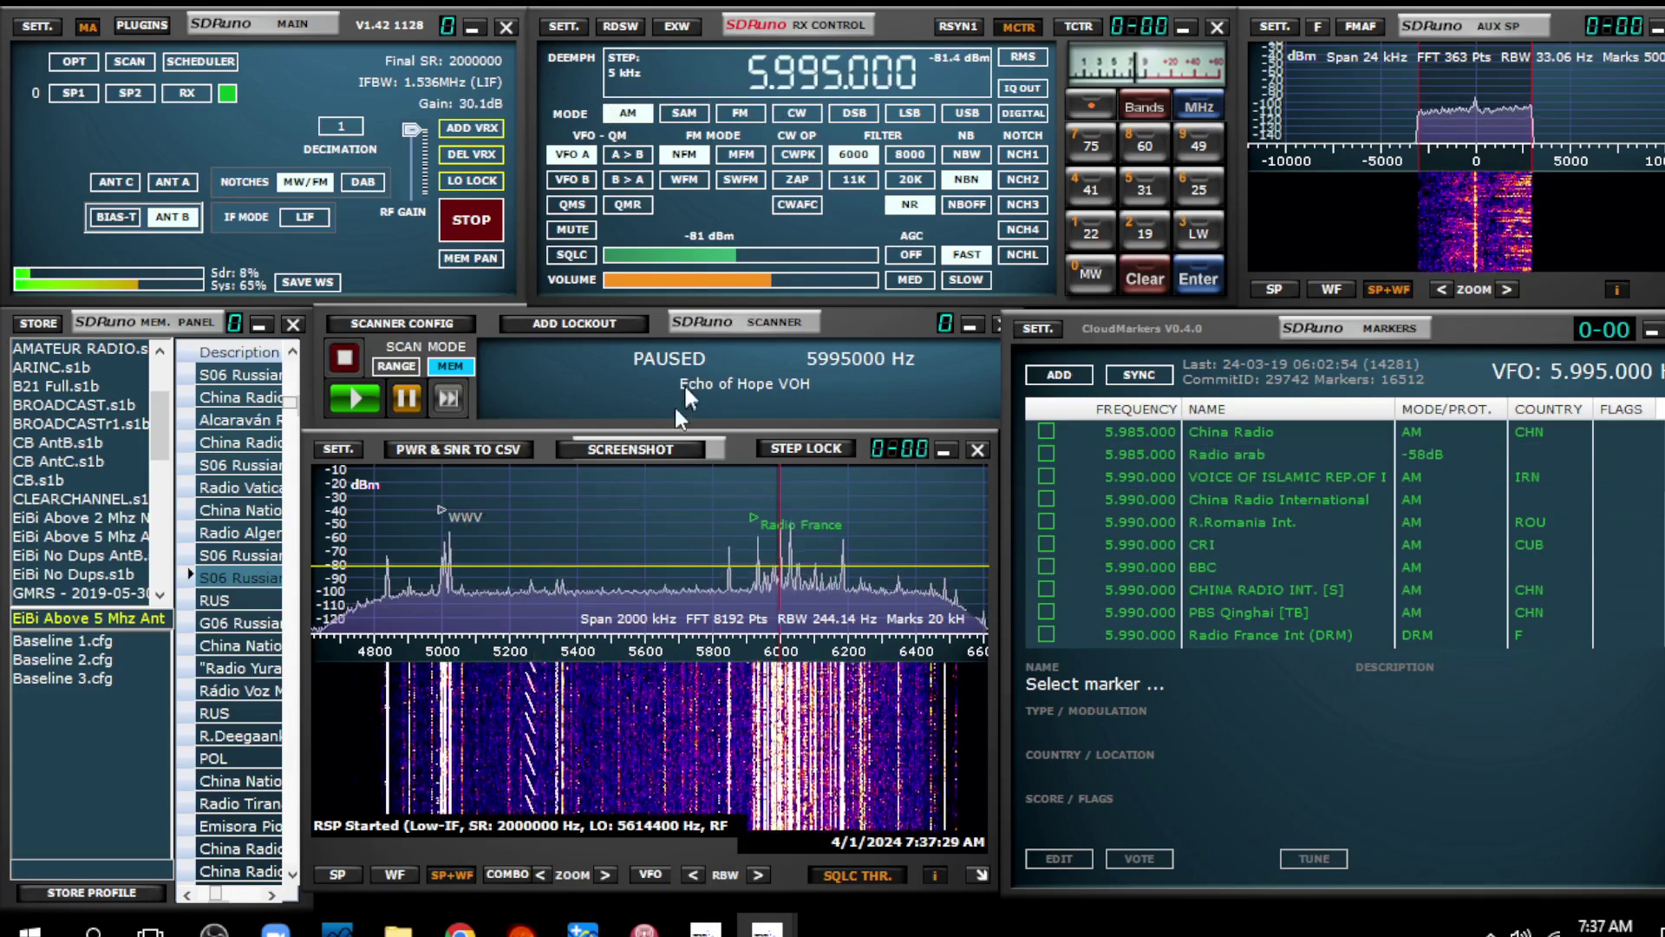
left_click(574, 229)
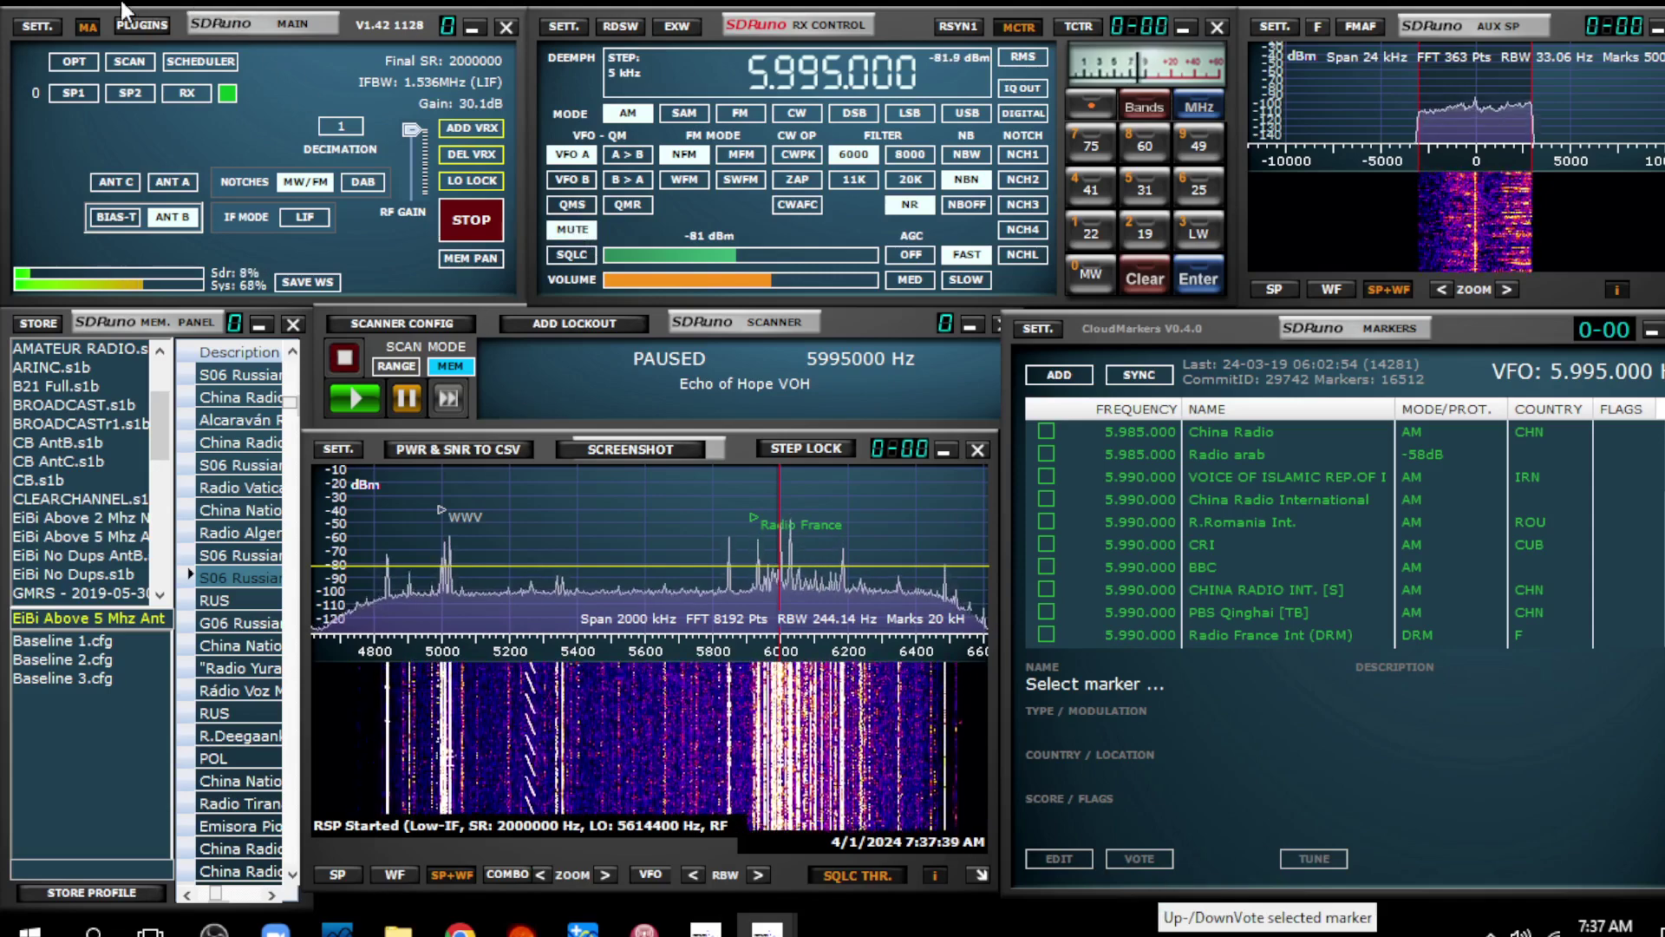
Unload all plugins, including CloudMarkers, and close the plugin manager.
left_click(130, 21)
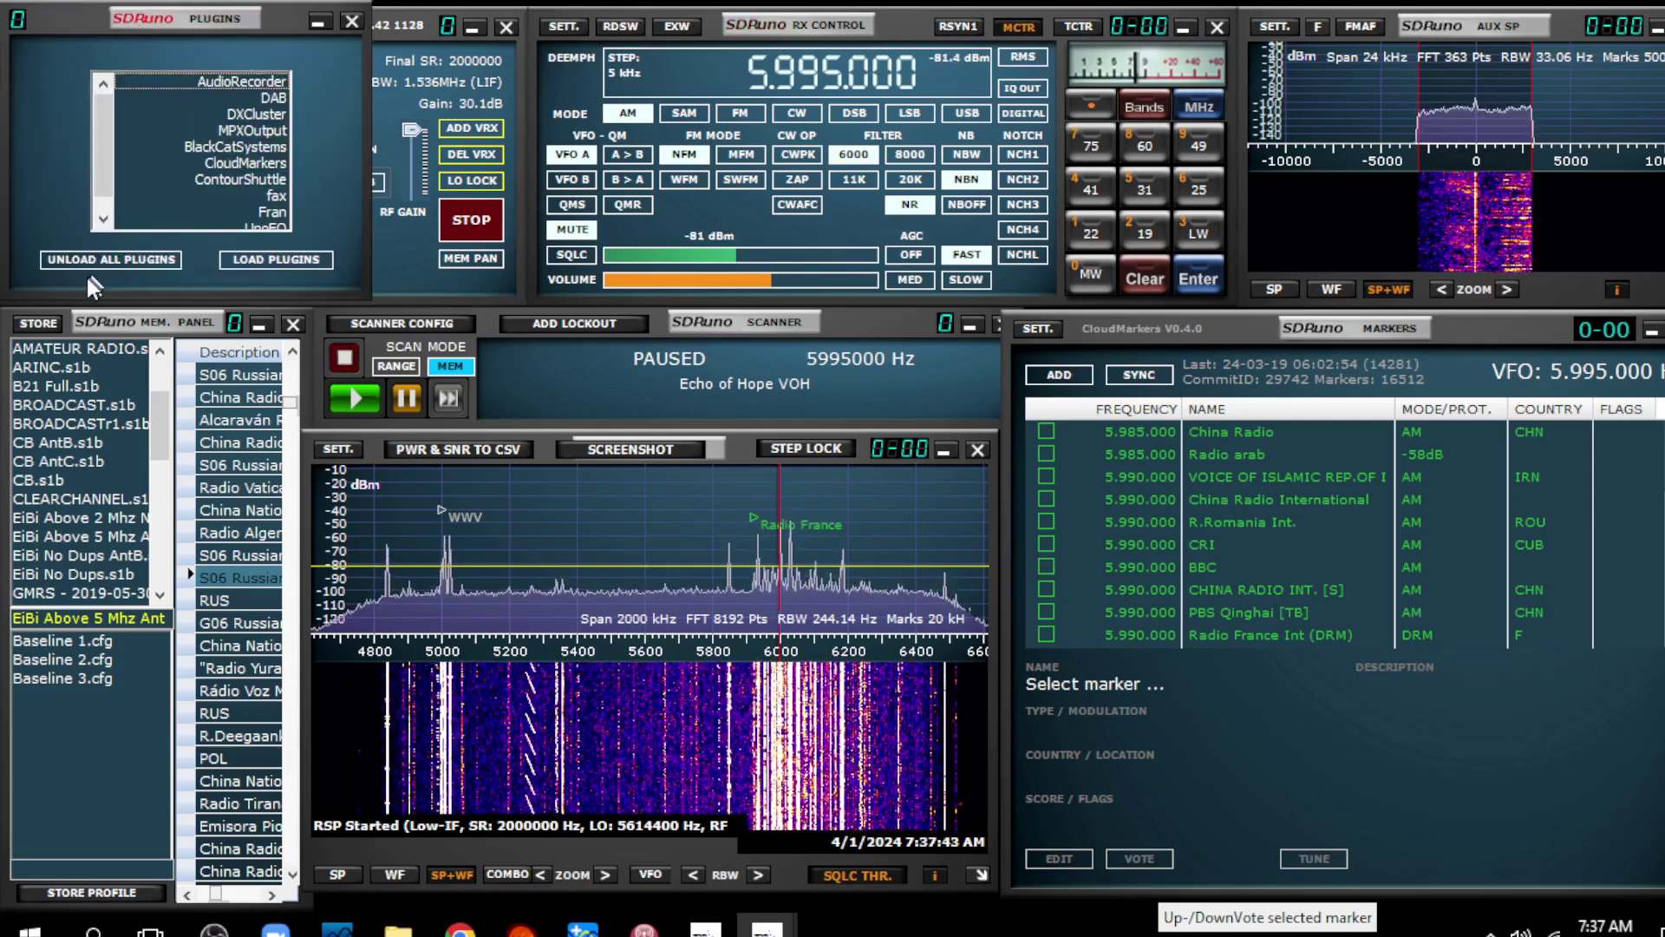
left_click(106, 258)
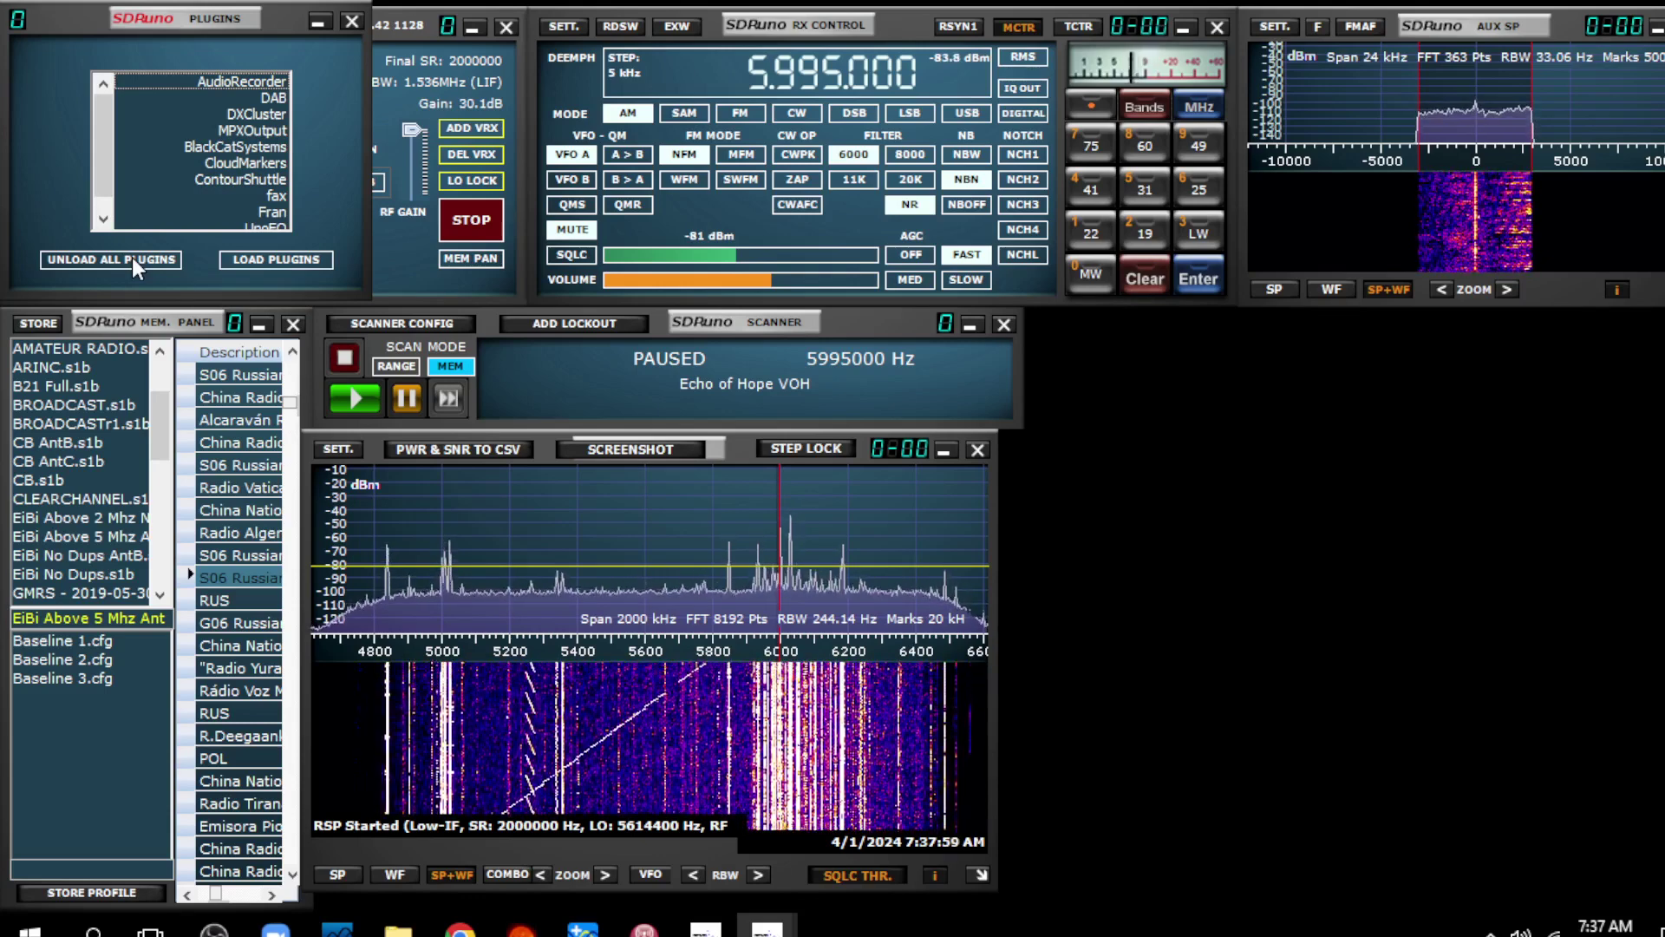
left_click(399, 86)
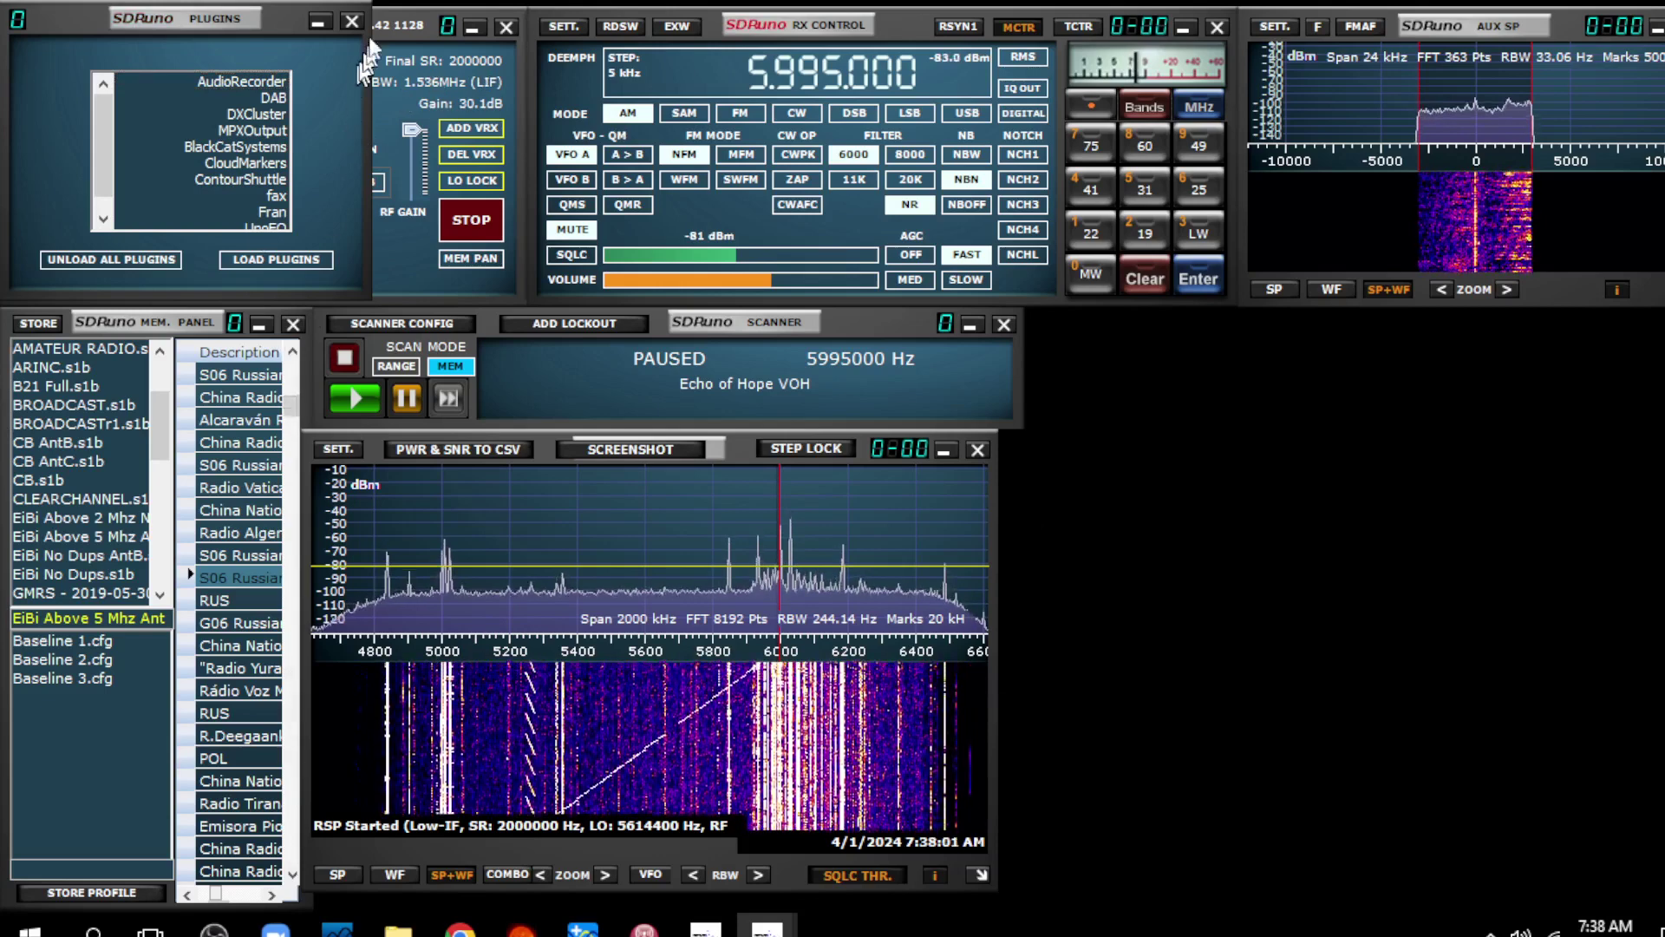
left_click(351, 22)
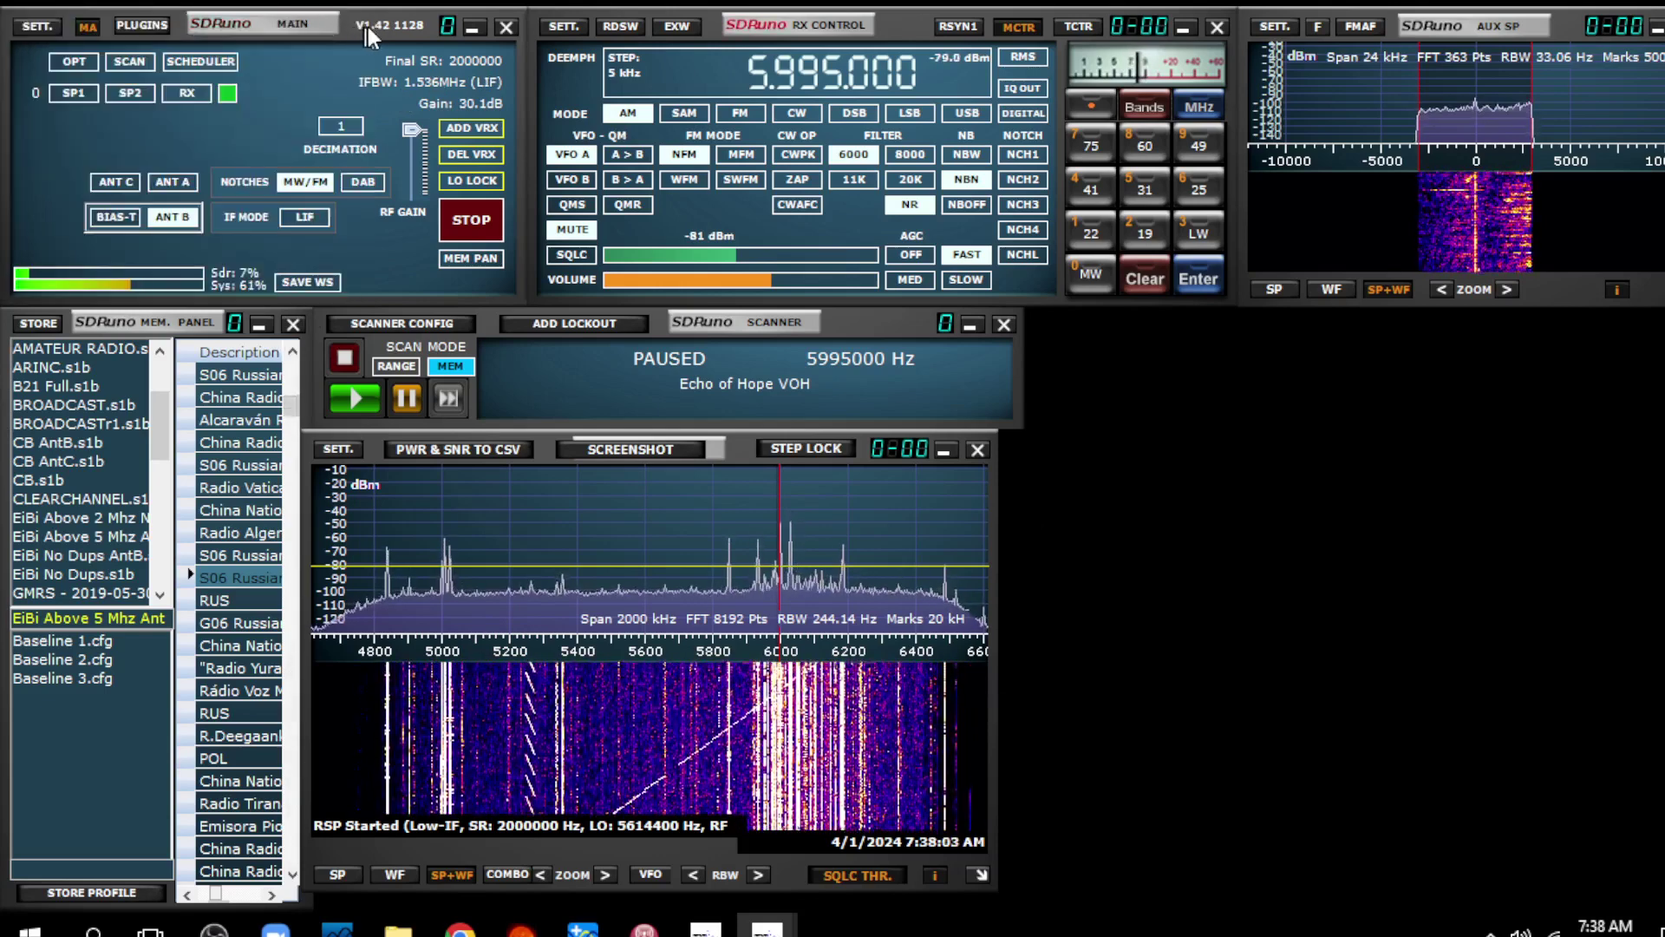